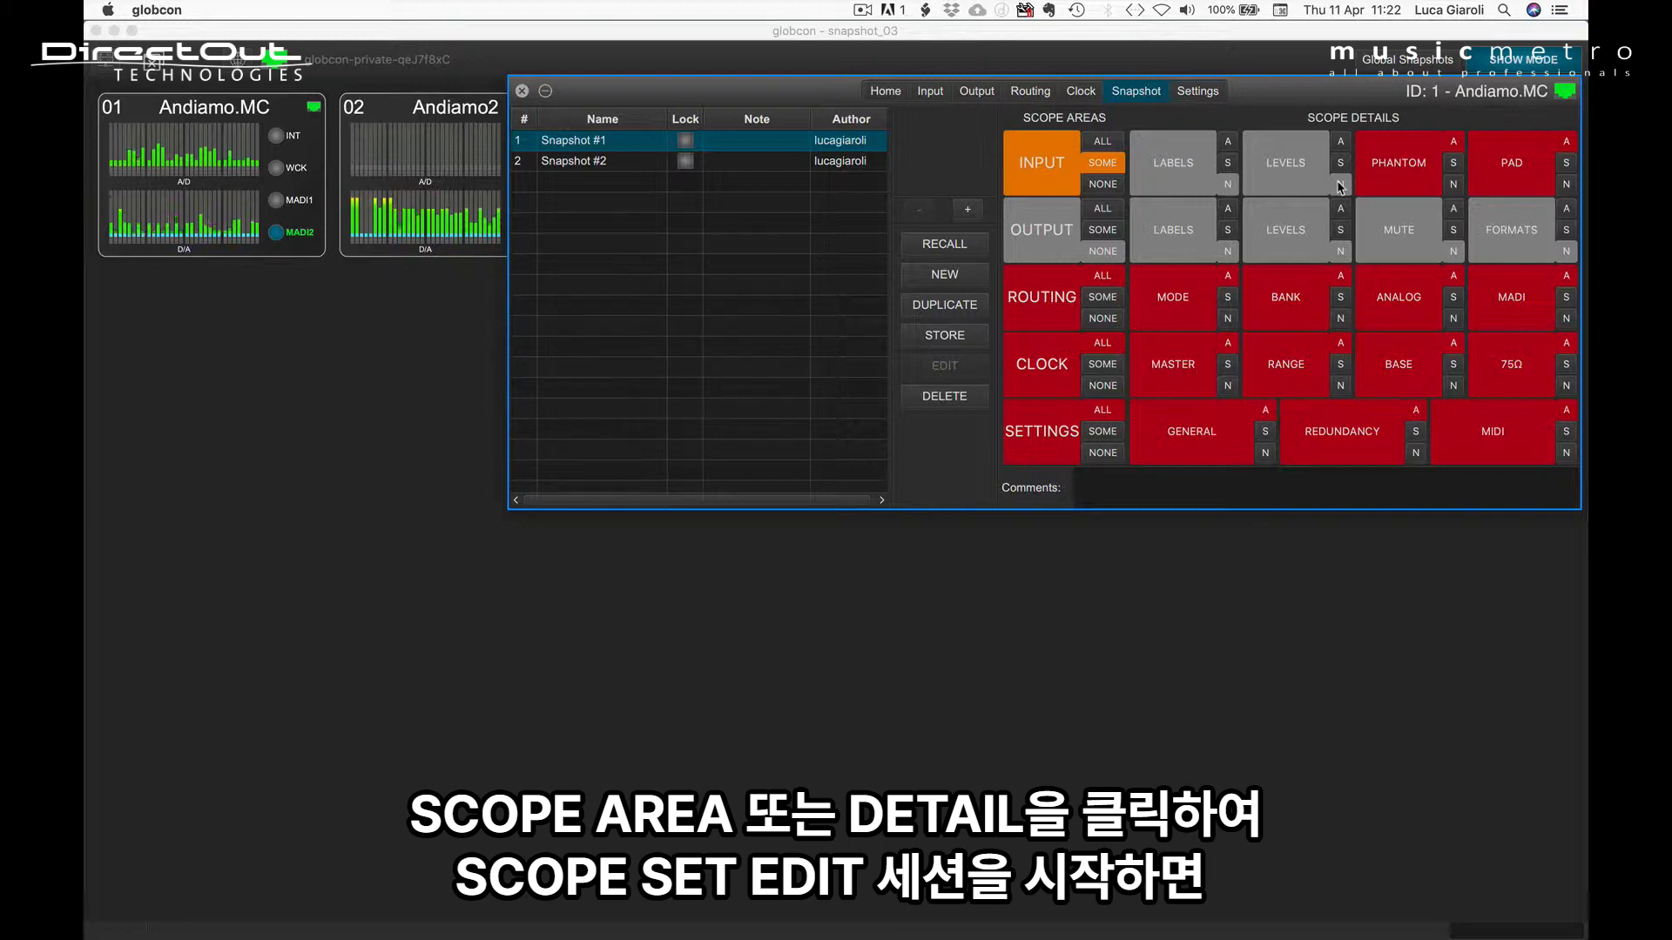
# Step: Start a scope set edit of Snapshot #1 from the Routing ANALOG detail, and reposition the snapshot navigator and the Andiamo.MC window
pyautogui.click(1180, 164)
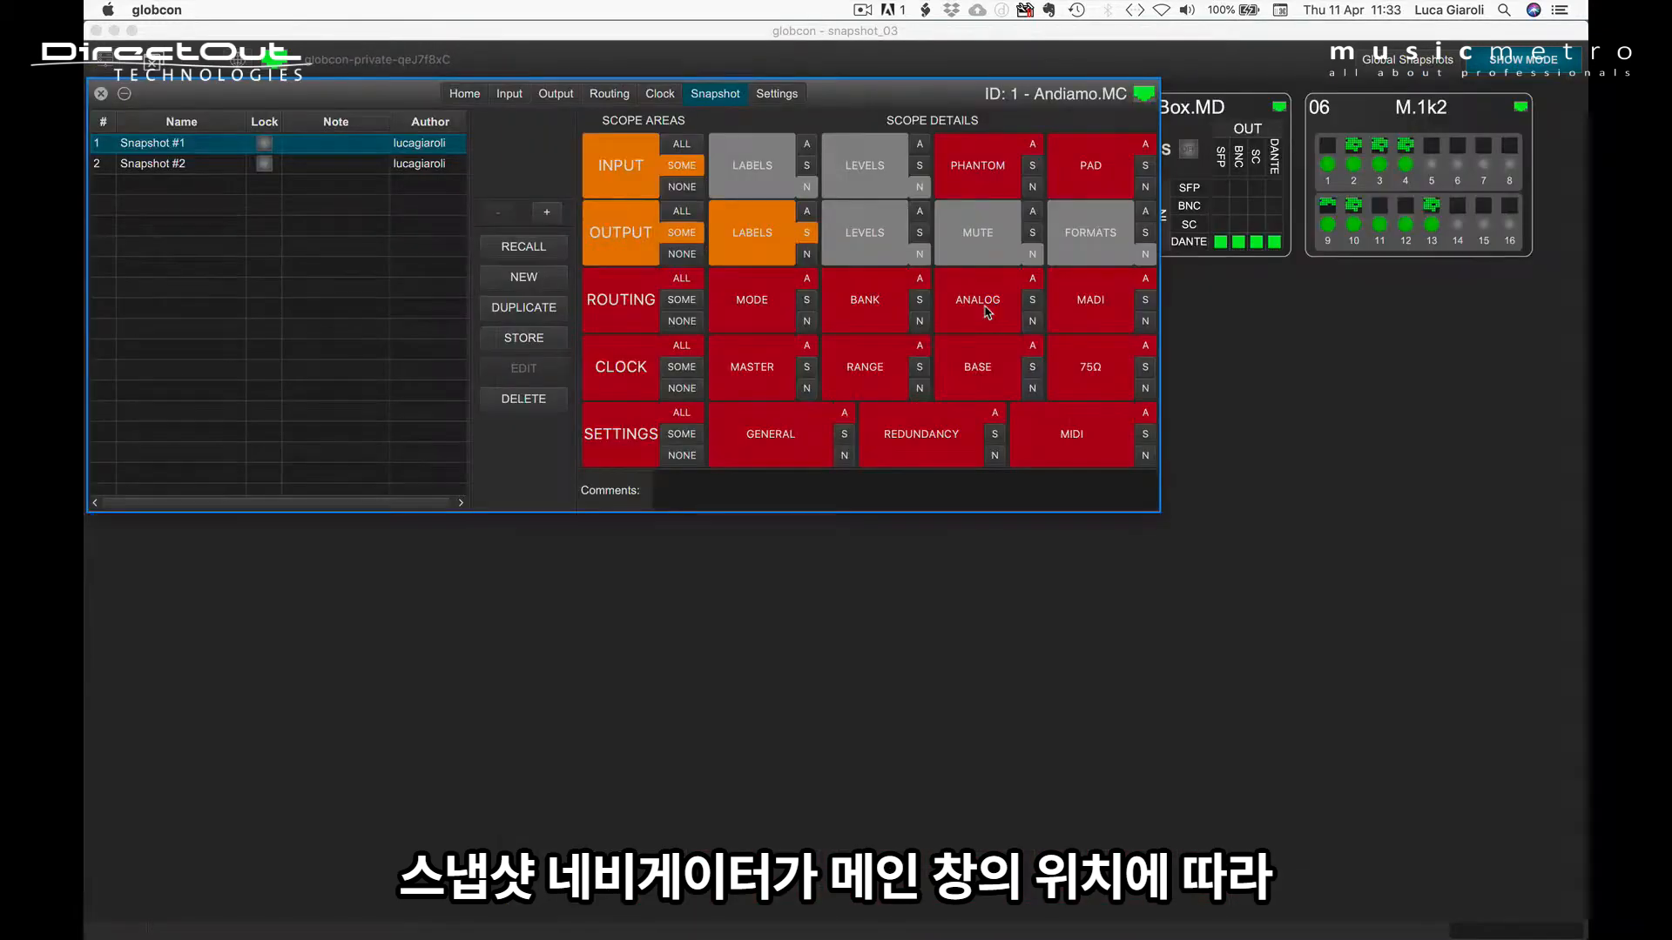
pyautogui.click(987, 312)
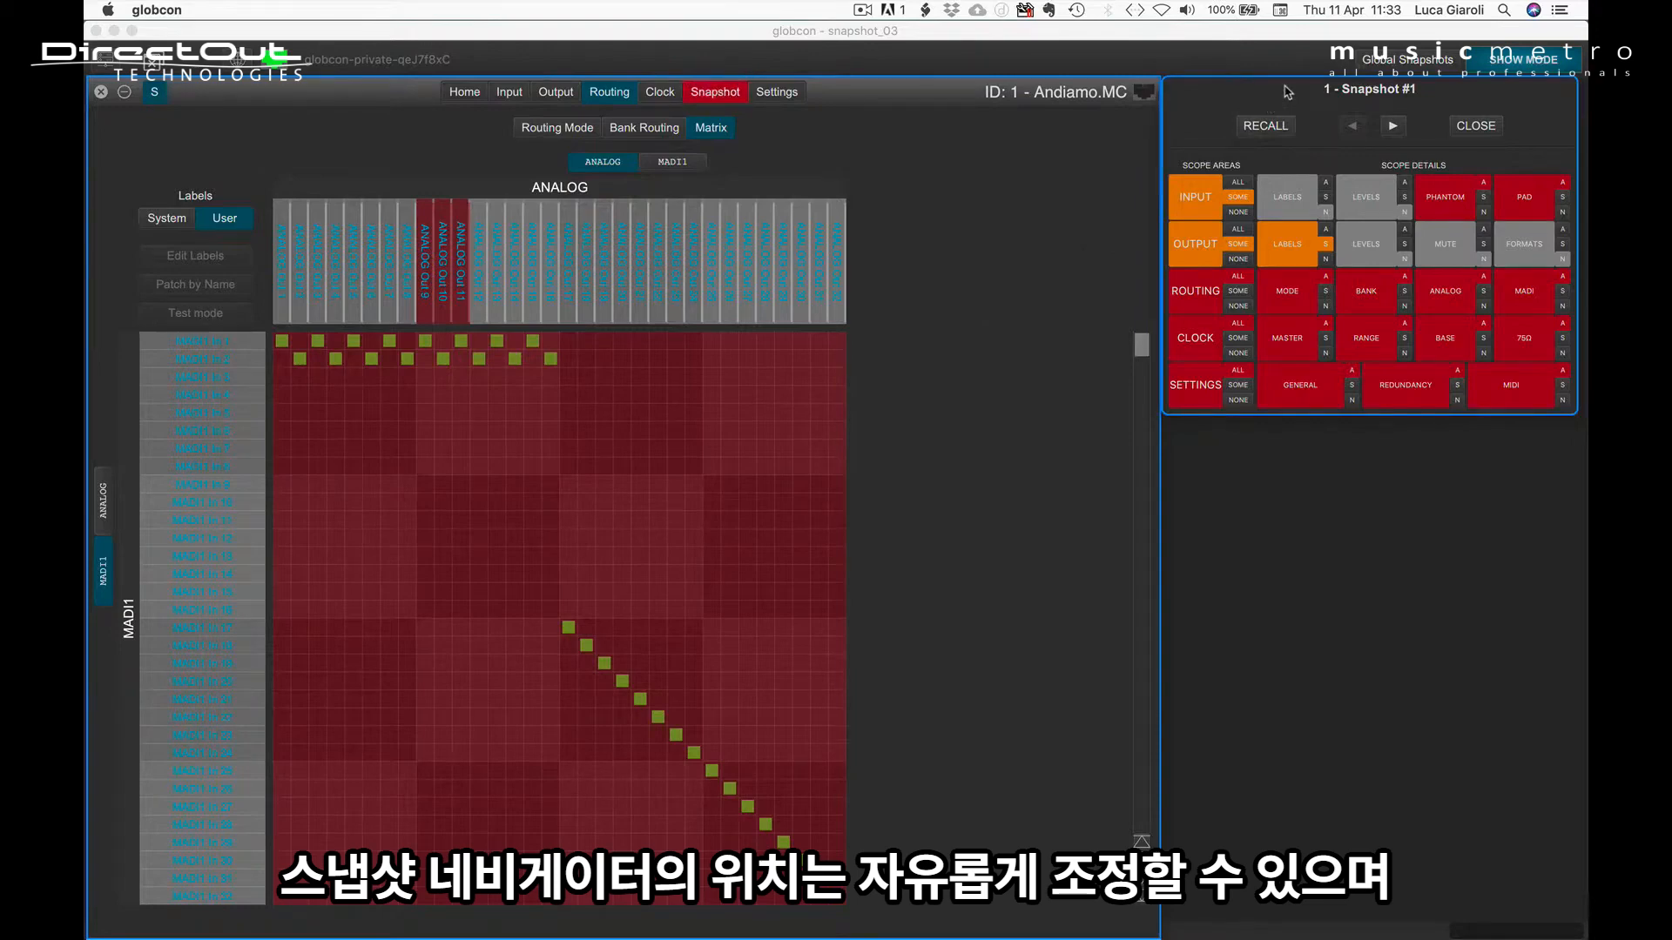
pyautogui.moveTo(1287, 92); pyautogui.dragTo(1197, 305)
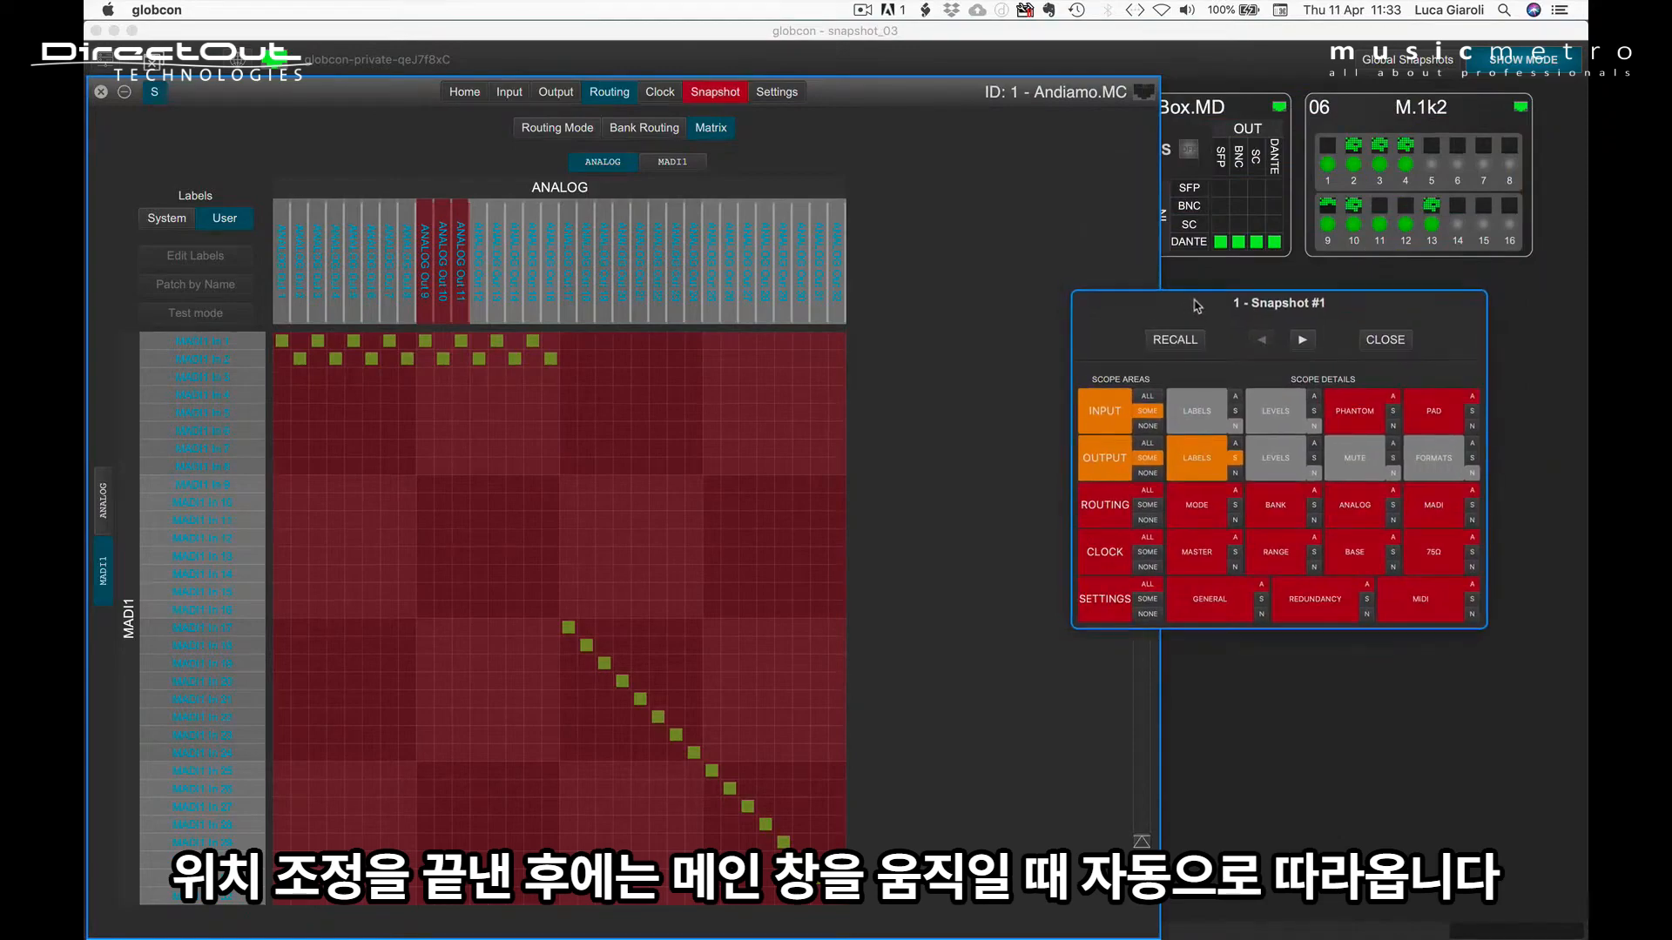
pyautogui.moveTo(917, 103)
pyautogui.mouseDown()
pyautogui.moveTo(1051, 79)
pyautogui.moveTo(966, 80)
pyautogui.moveTo(927, 123)
pyautogui.moveTo(1001, 171)
pyautogui.moveTo(1080, 132)
pyautogui.moveTo(993, 82)
pyautogui.moveTo(918, 74)
pyautogui.mouseUp()
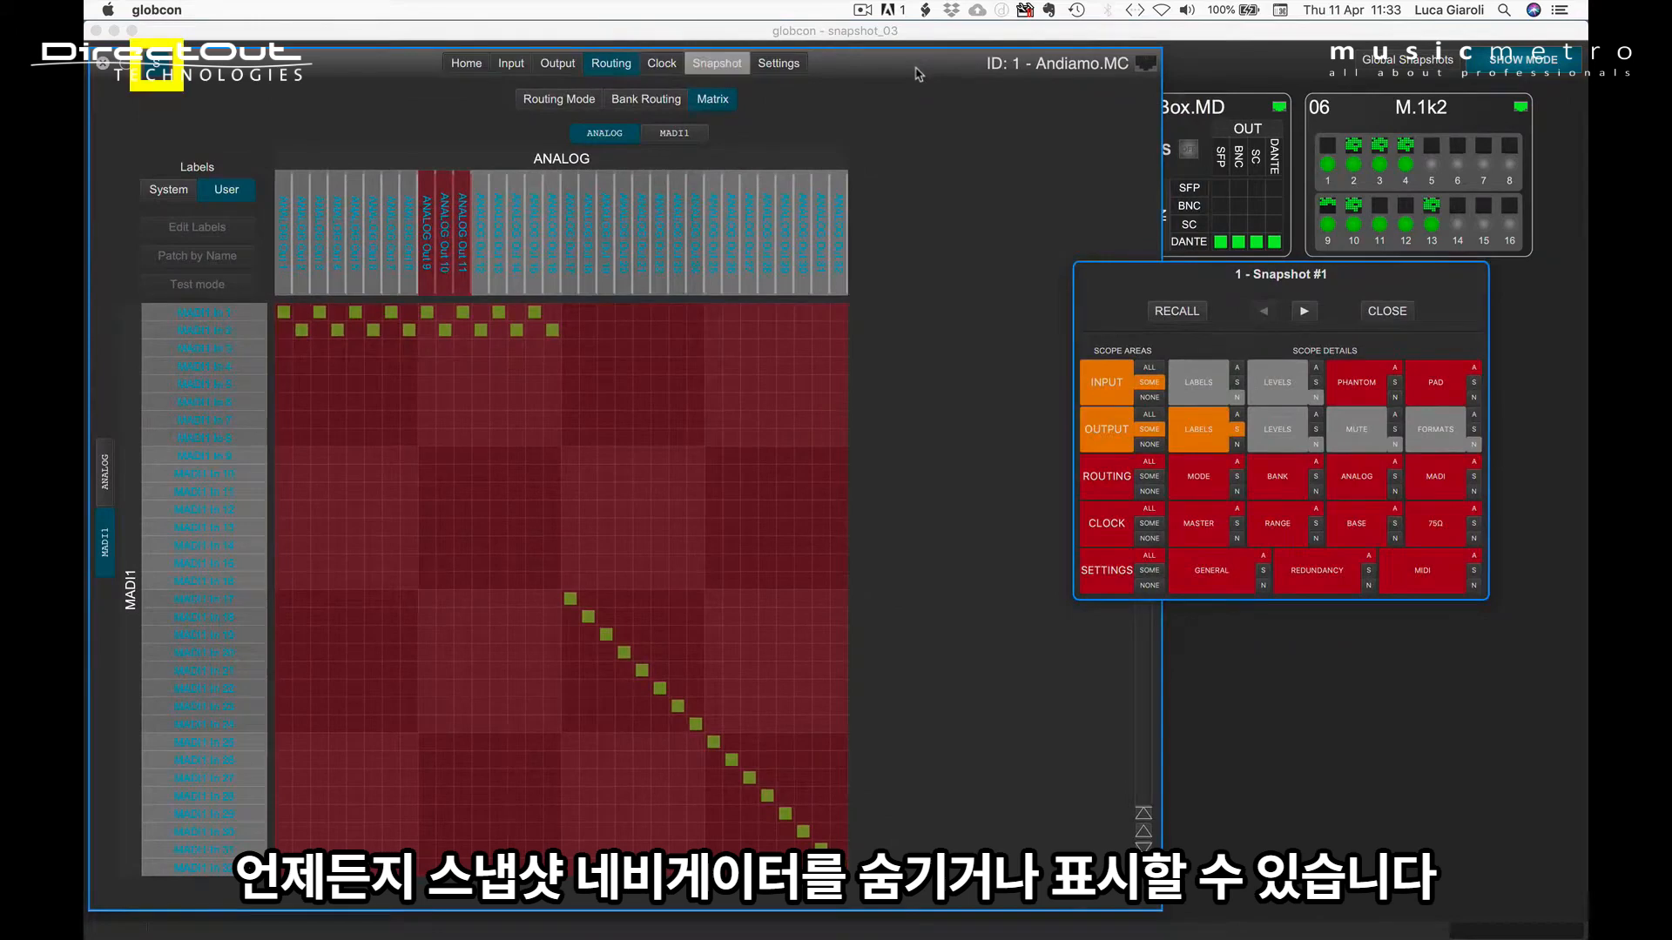
# Step: Hide and show the snapshot navigator several times, leaving it shown beside the Andiamo.MC window
pyautogui.click(154, 70)
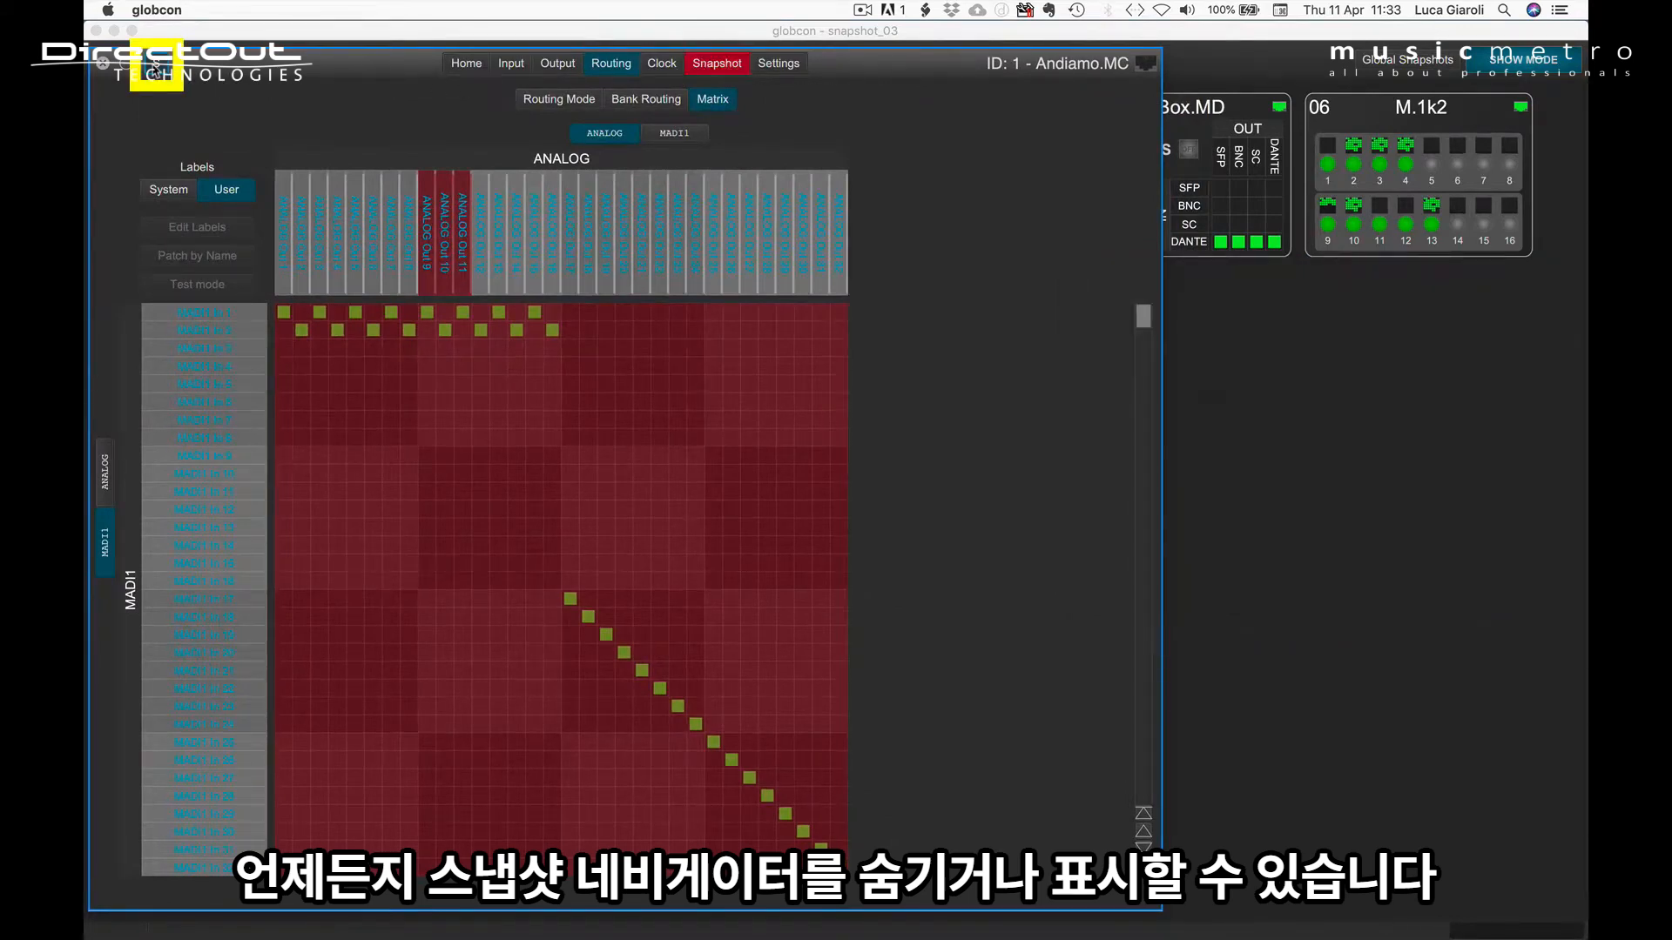
pyautogui.click(154, 70)
pyautogui.click(154, 69)
pyautogui.click(154, 70)
pyautogui.click(154, 69)
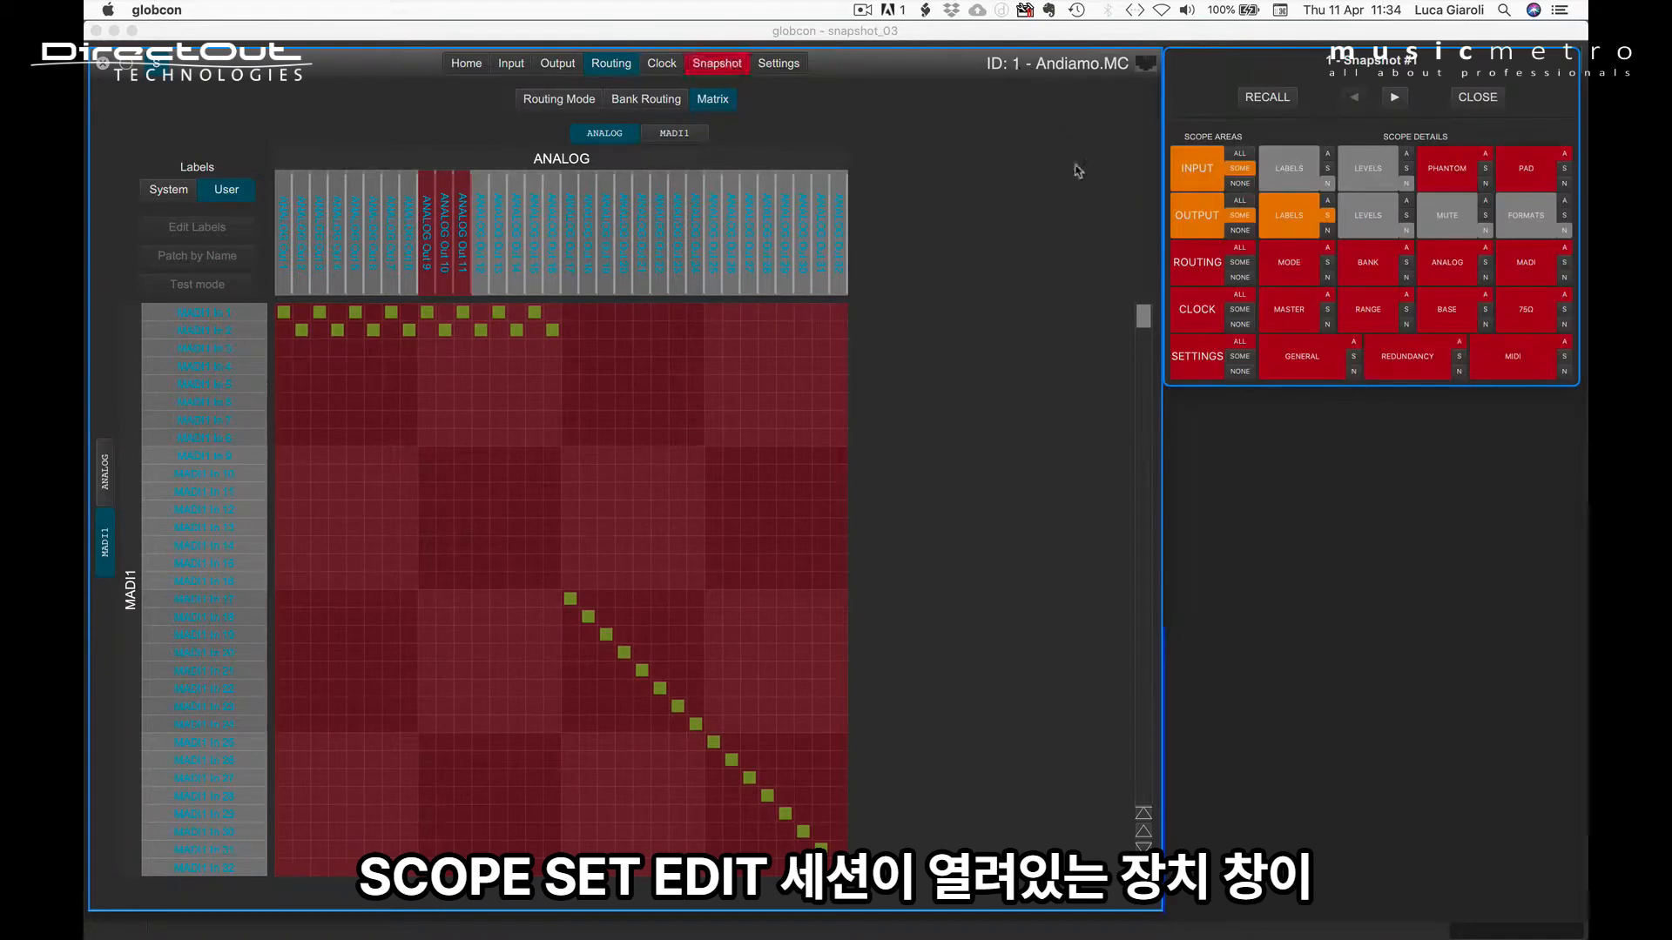
# Step: Bring the device overview forward and reopen the Andiamo.MC device that has the open scope set edit session
pyautogui.click(1262, 444)
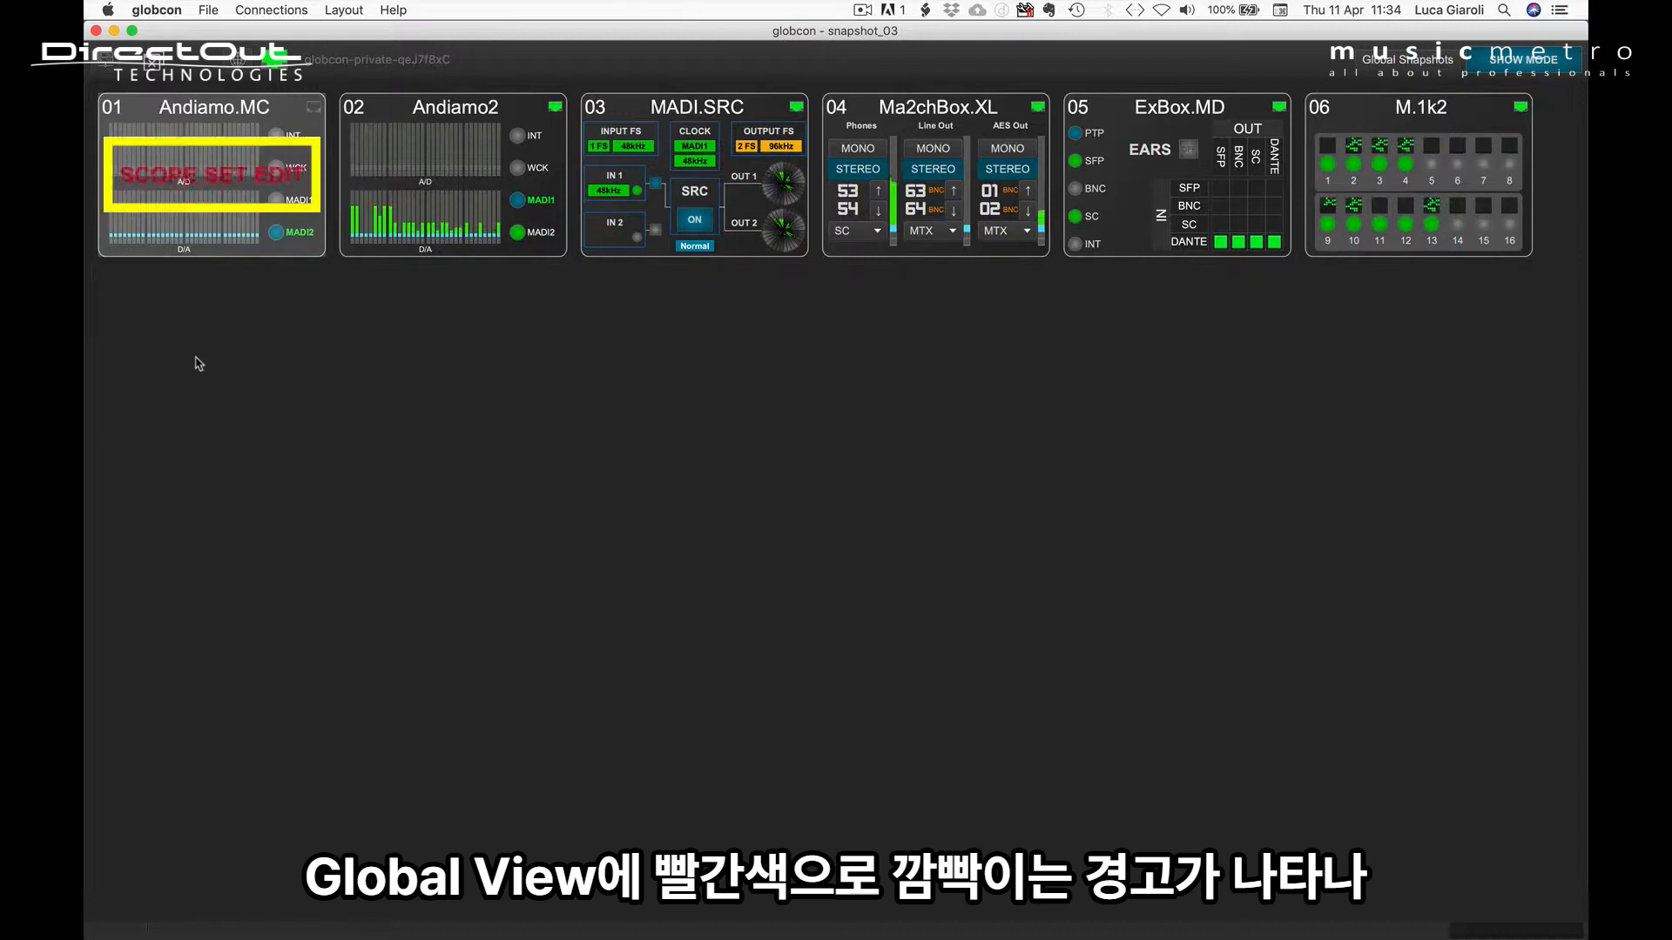
pyautogui.doubleClick(182, 198)
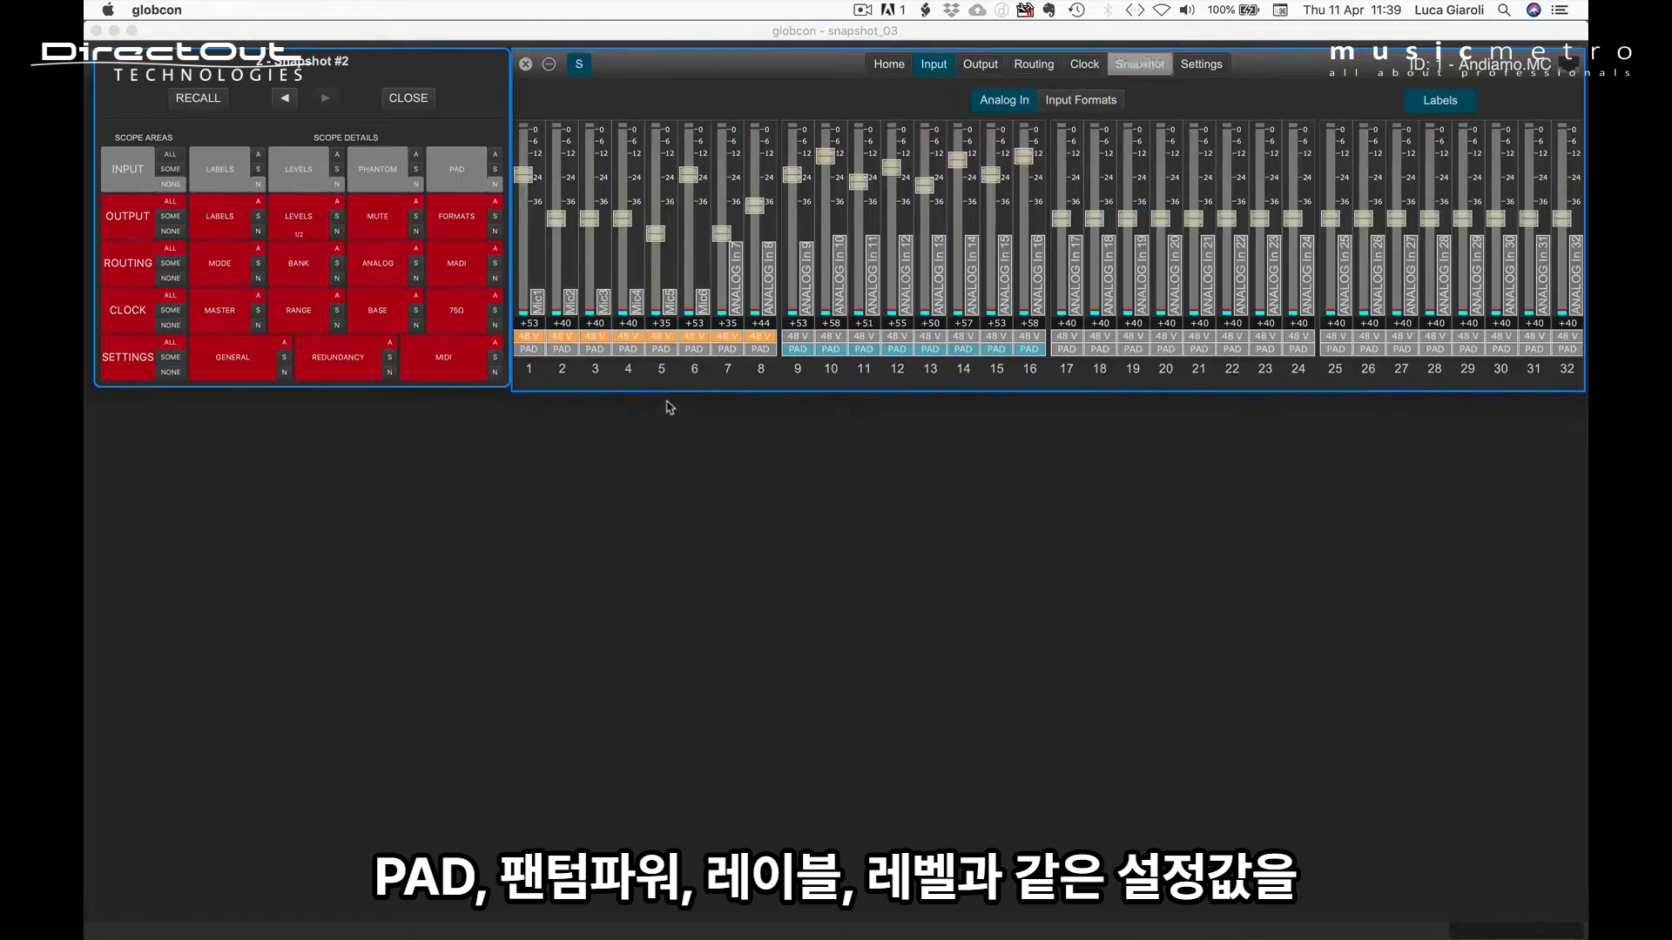
# Step: Include and exclude channel 5's PAD, 48V phantom, label and level one by one in the Snapshot #2 scope
pyautogui.click(663, 351)
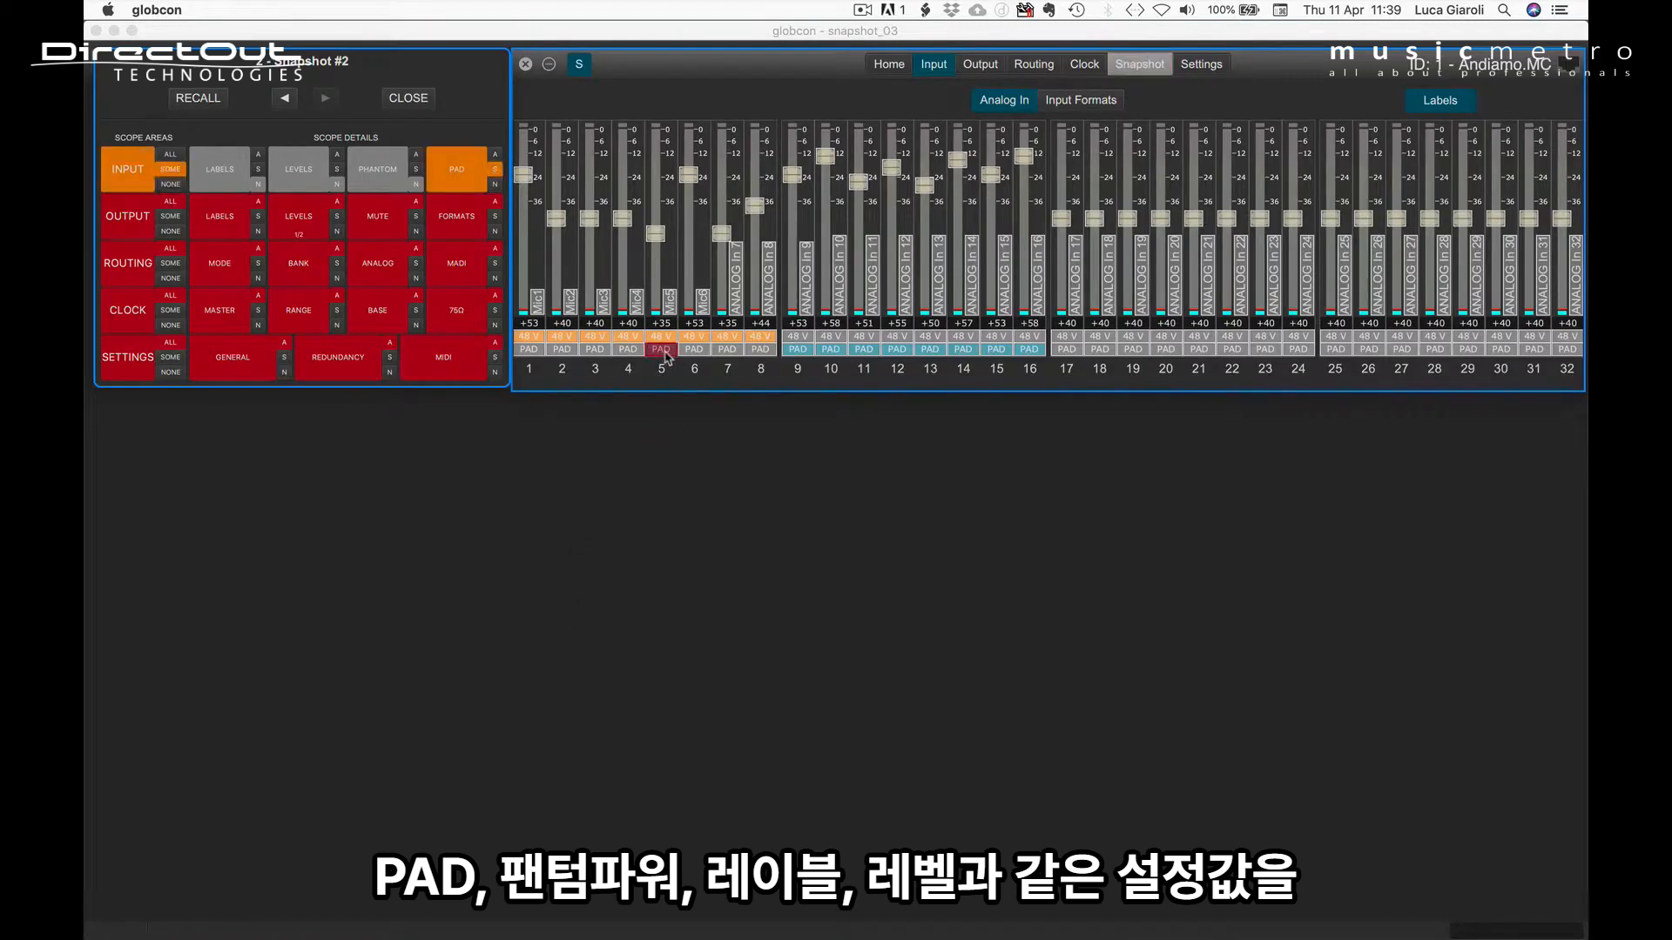
pyautogui.click(661, 350)
pyautogui.click(664, 337)
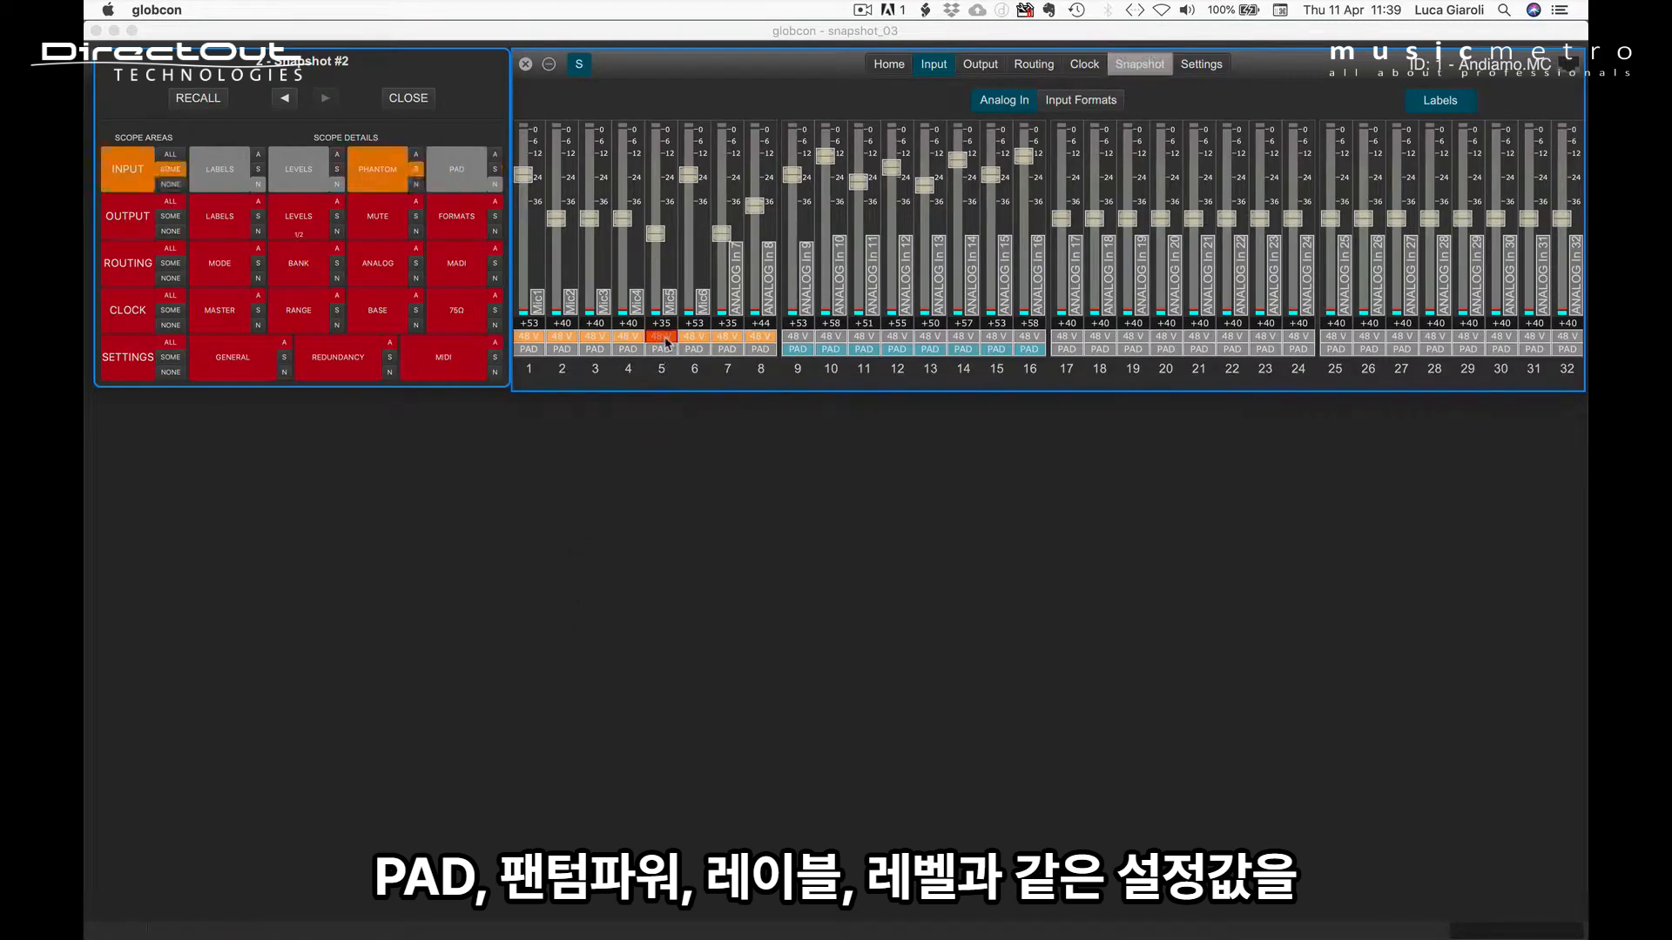
pyautogui.click(664, 338)
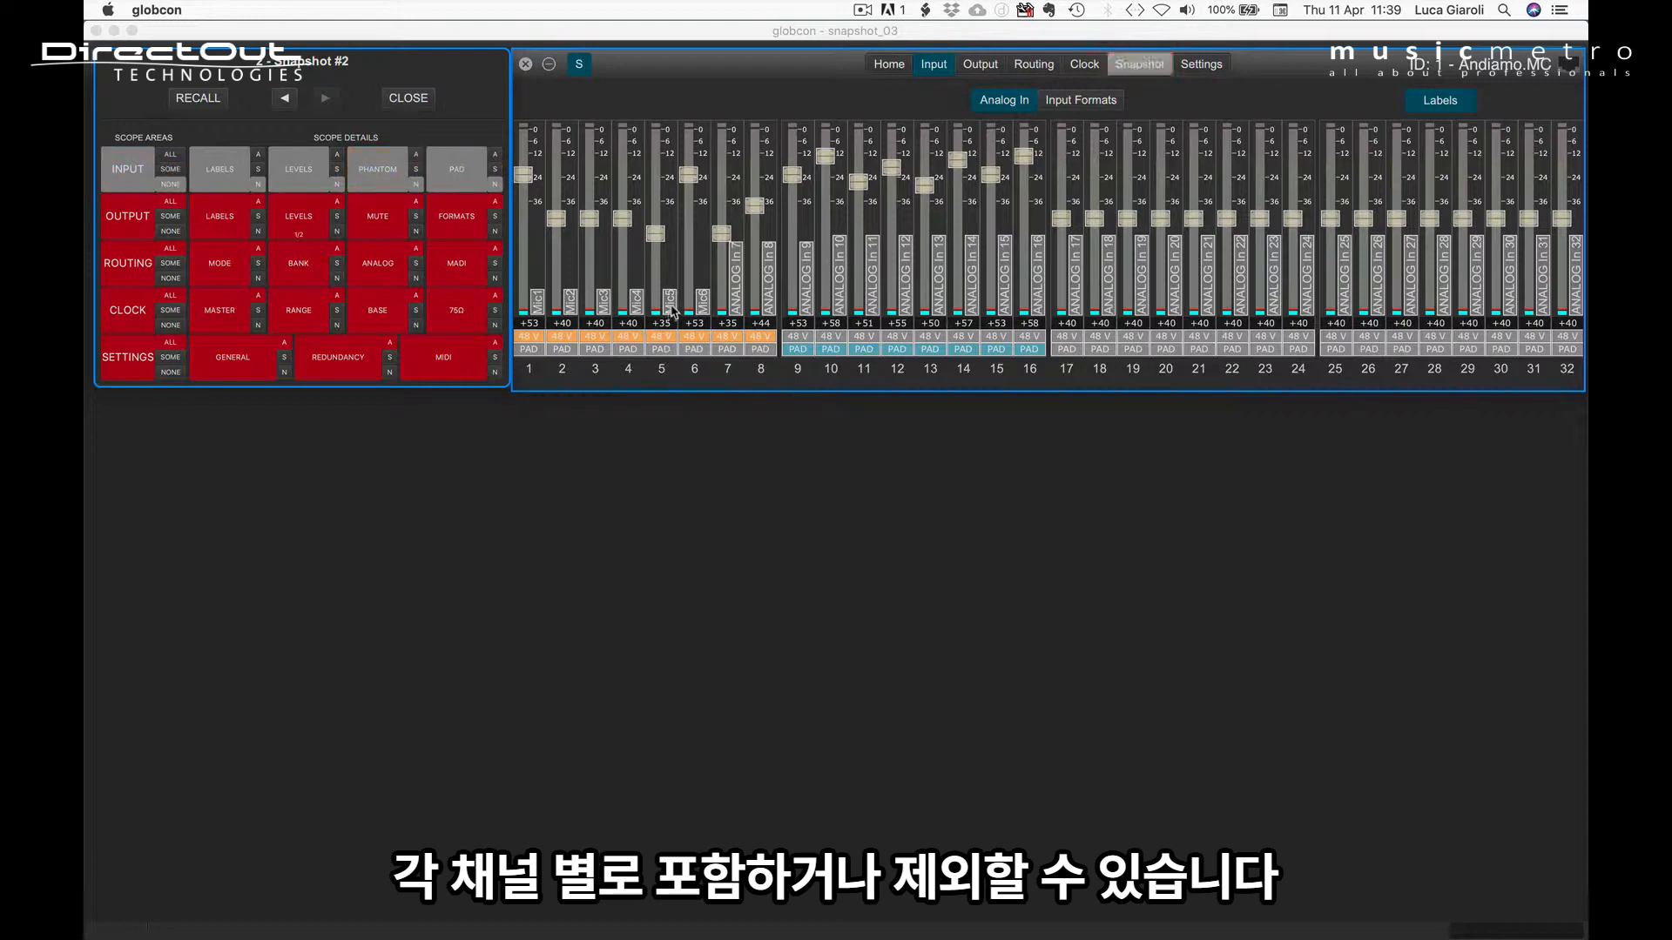
pyautogui.click(671, 306)
pyautogui.click(671, 307)
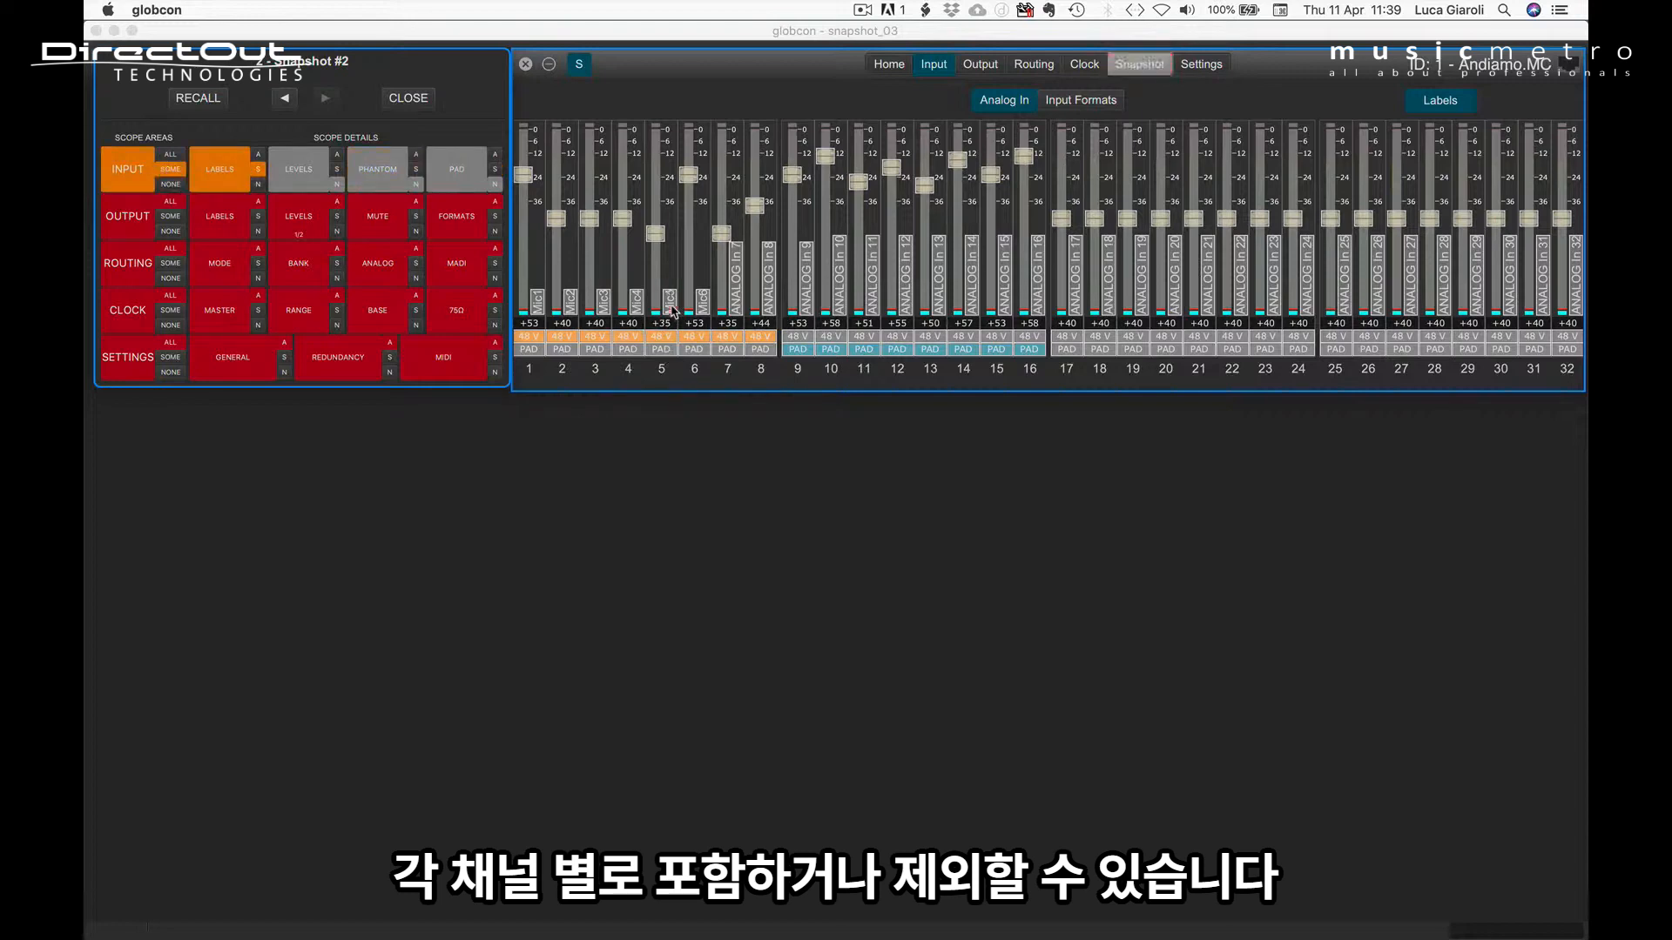
pyautogui.click(655, 237)
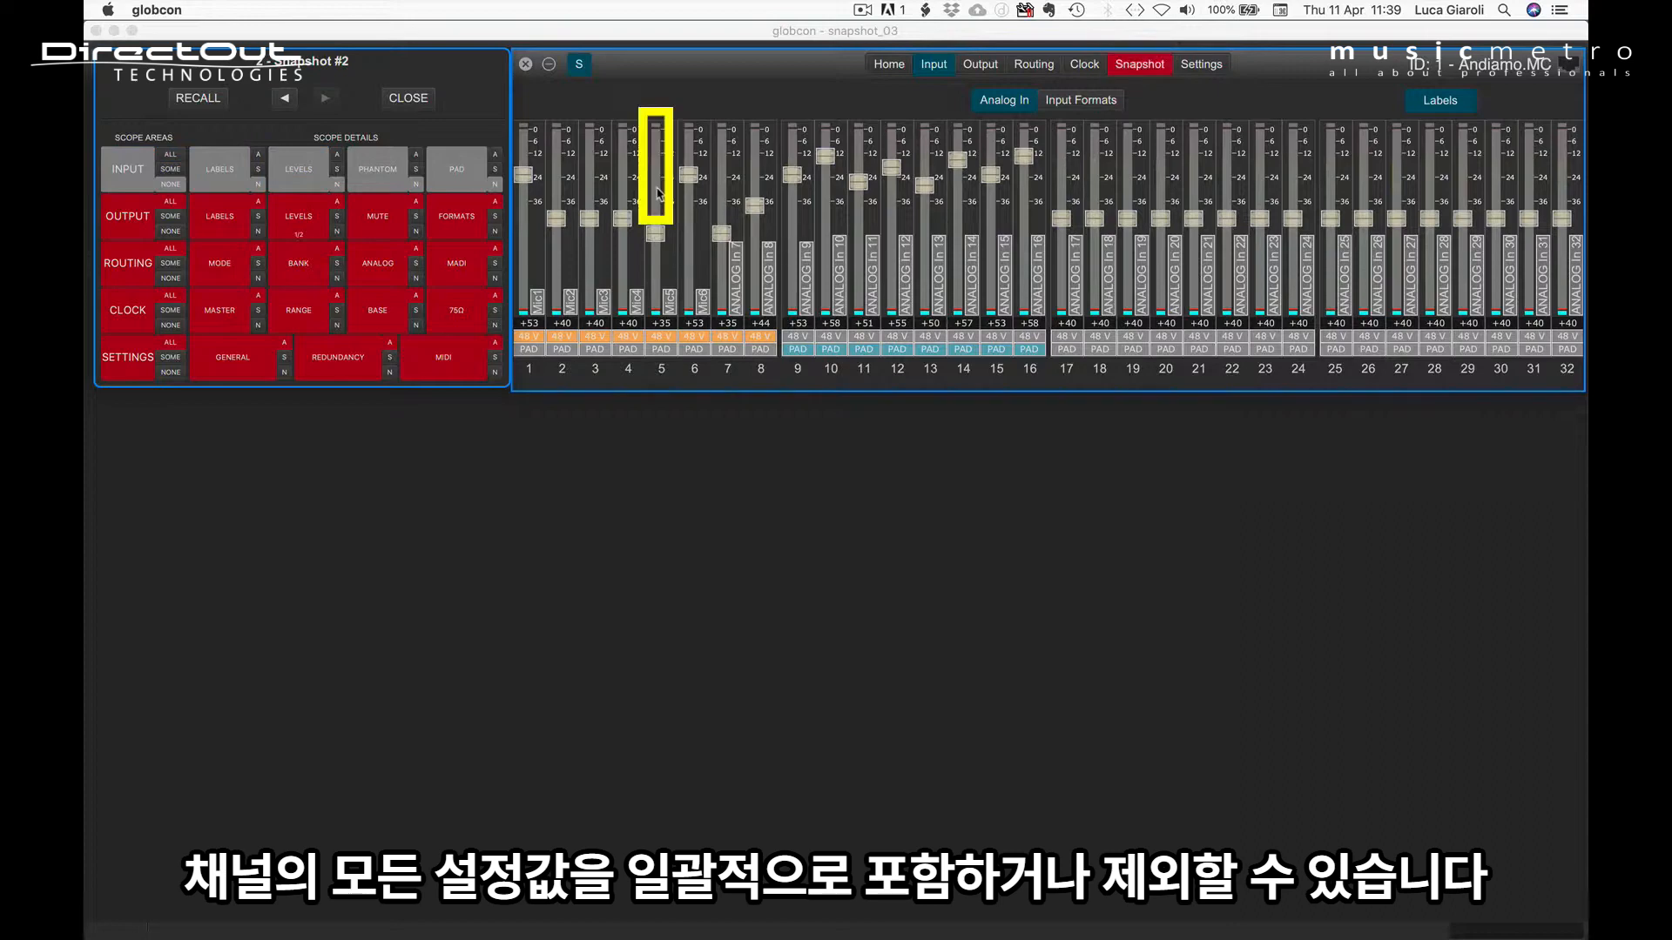
# Step: Include and exclude all settings of Analog In channel 5 at once in the Snapshot #2 scope
pyautogui.click(657, 193)
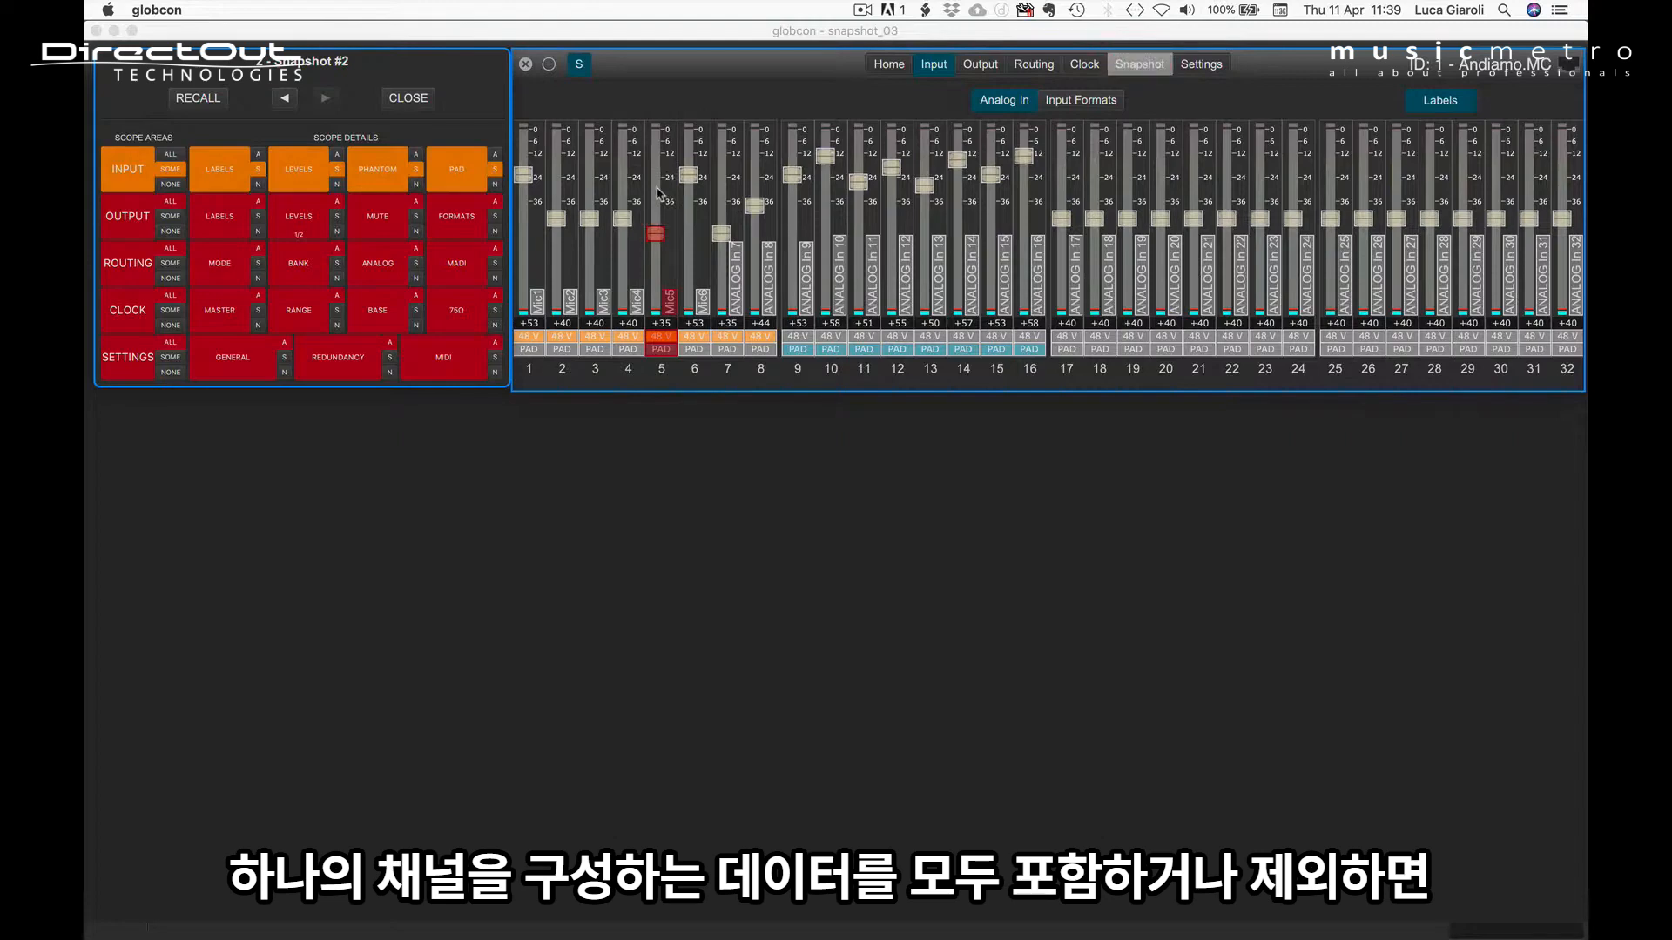
pyautogui.click(657, 193)
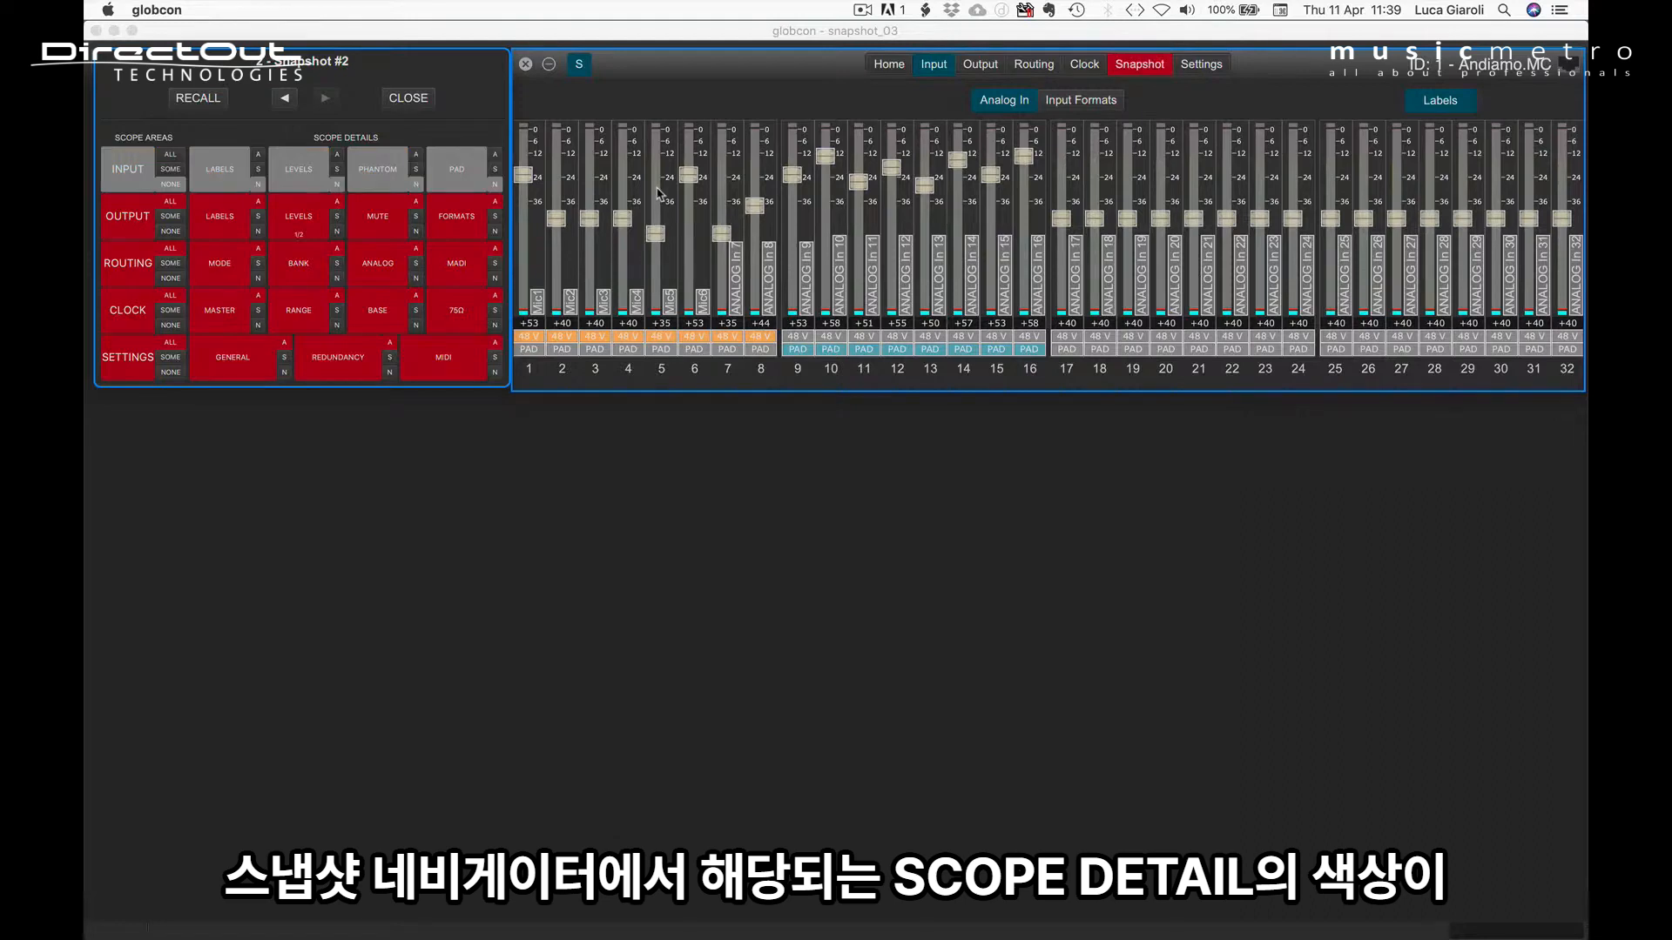
pyautogui.click(657, 194)
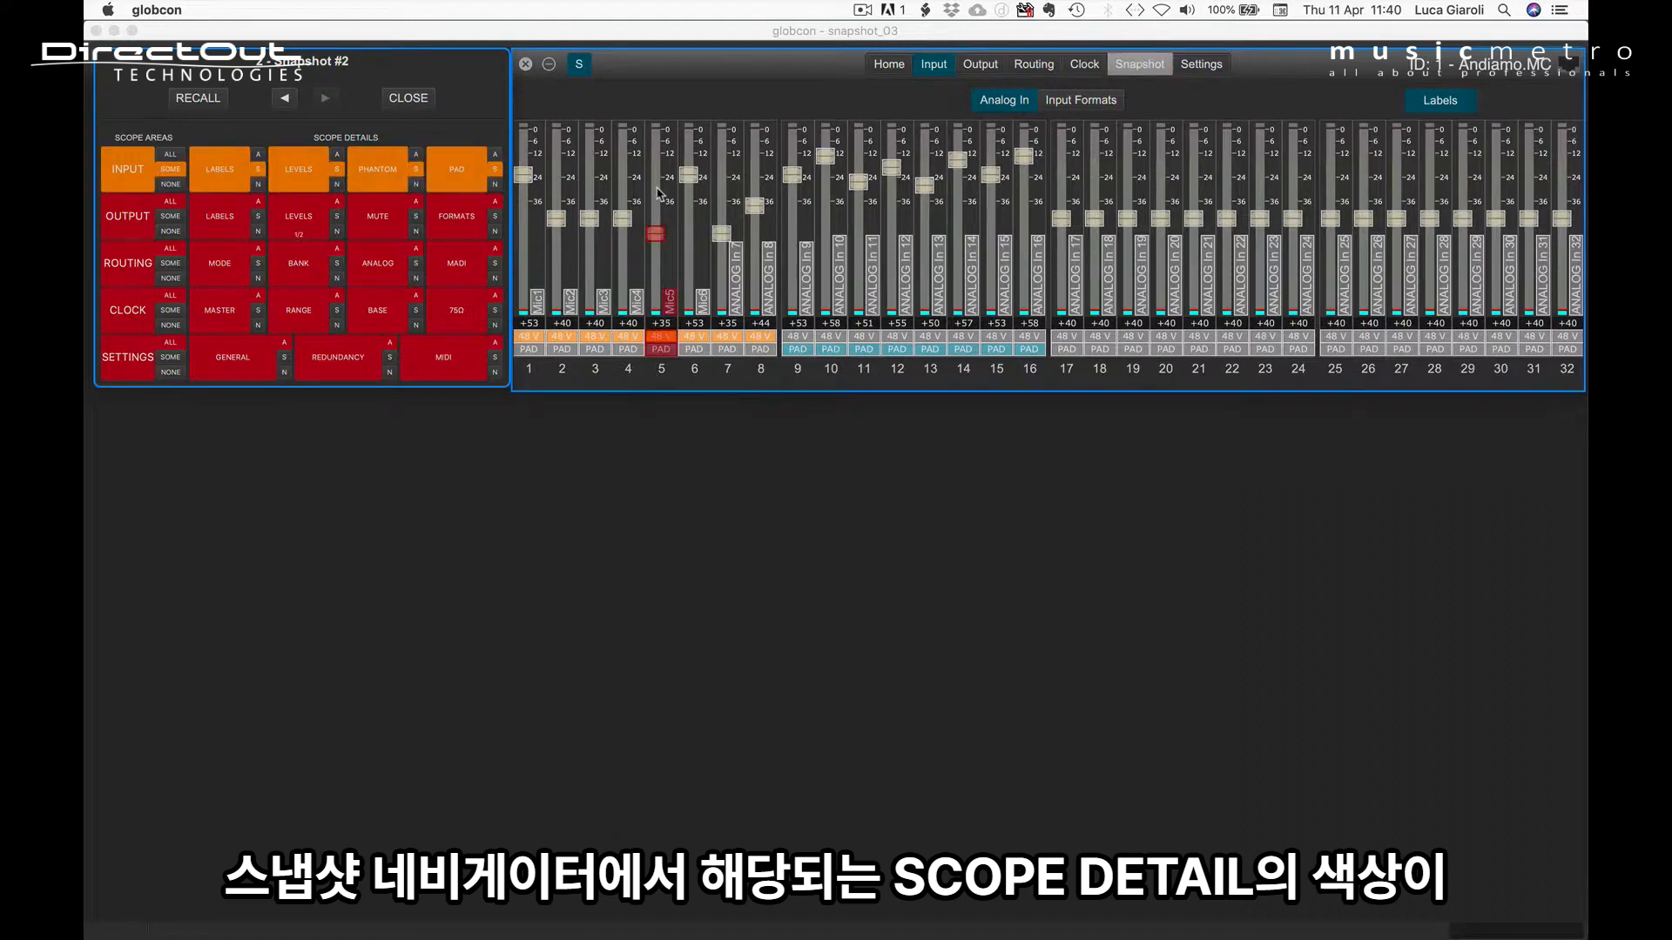
pyautogui.click(657, 193)
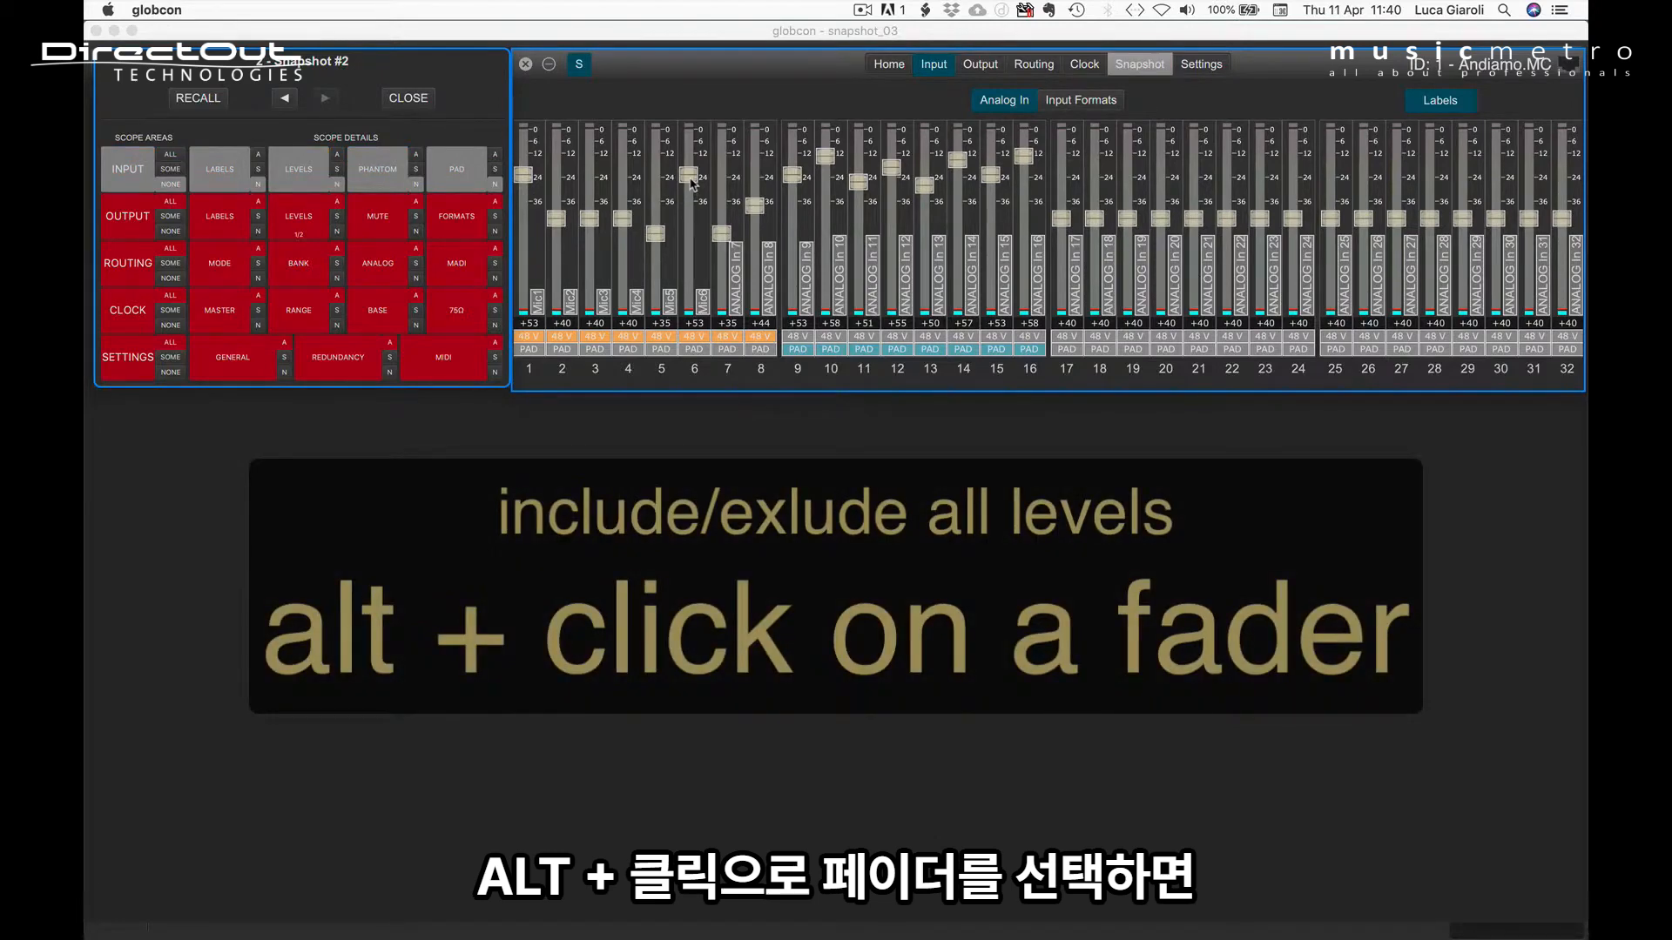
# Step: Include and exclude all Analog In levels, and do the same with all Analog In labels
pyautogui.keyDown('alt'); pyautogui.click(692, 183); pyautogui.keyUp('alt')
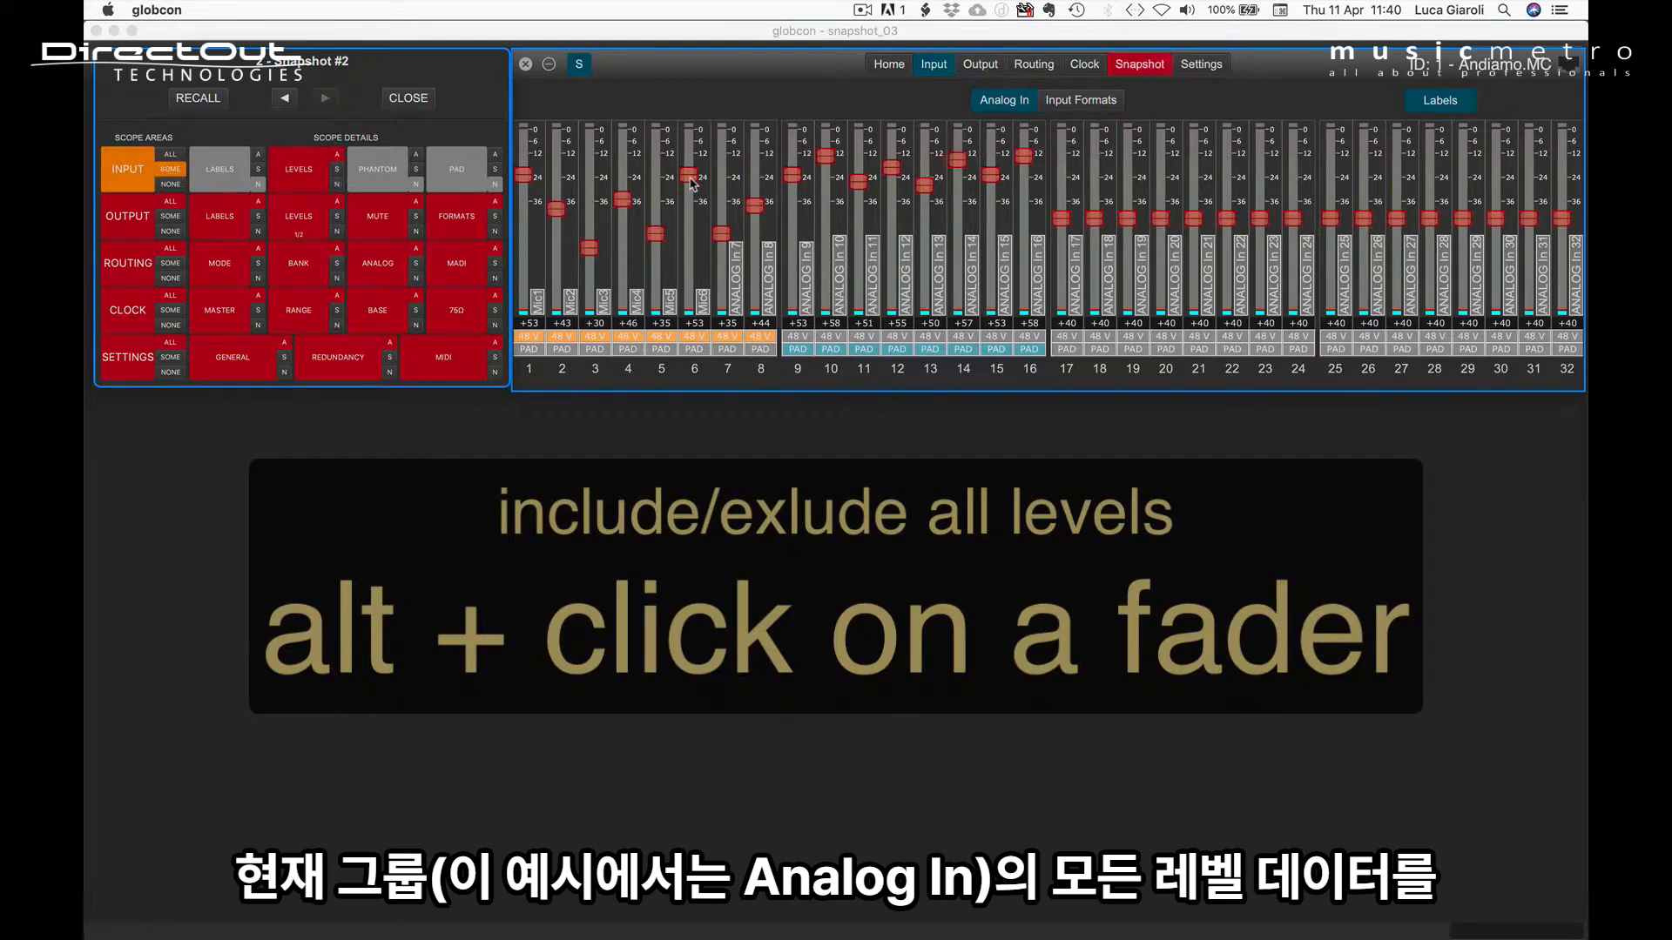
pyautogui.keyDown('alt'); pyautogui.click(693, 183); pyautogui.keyUp('alt')
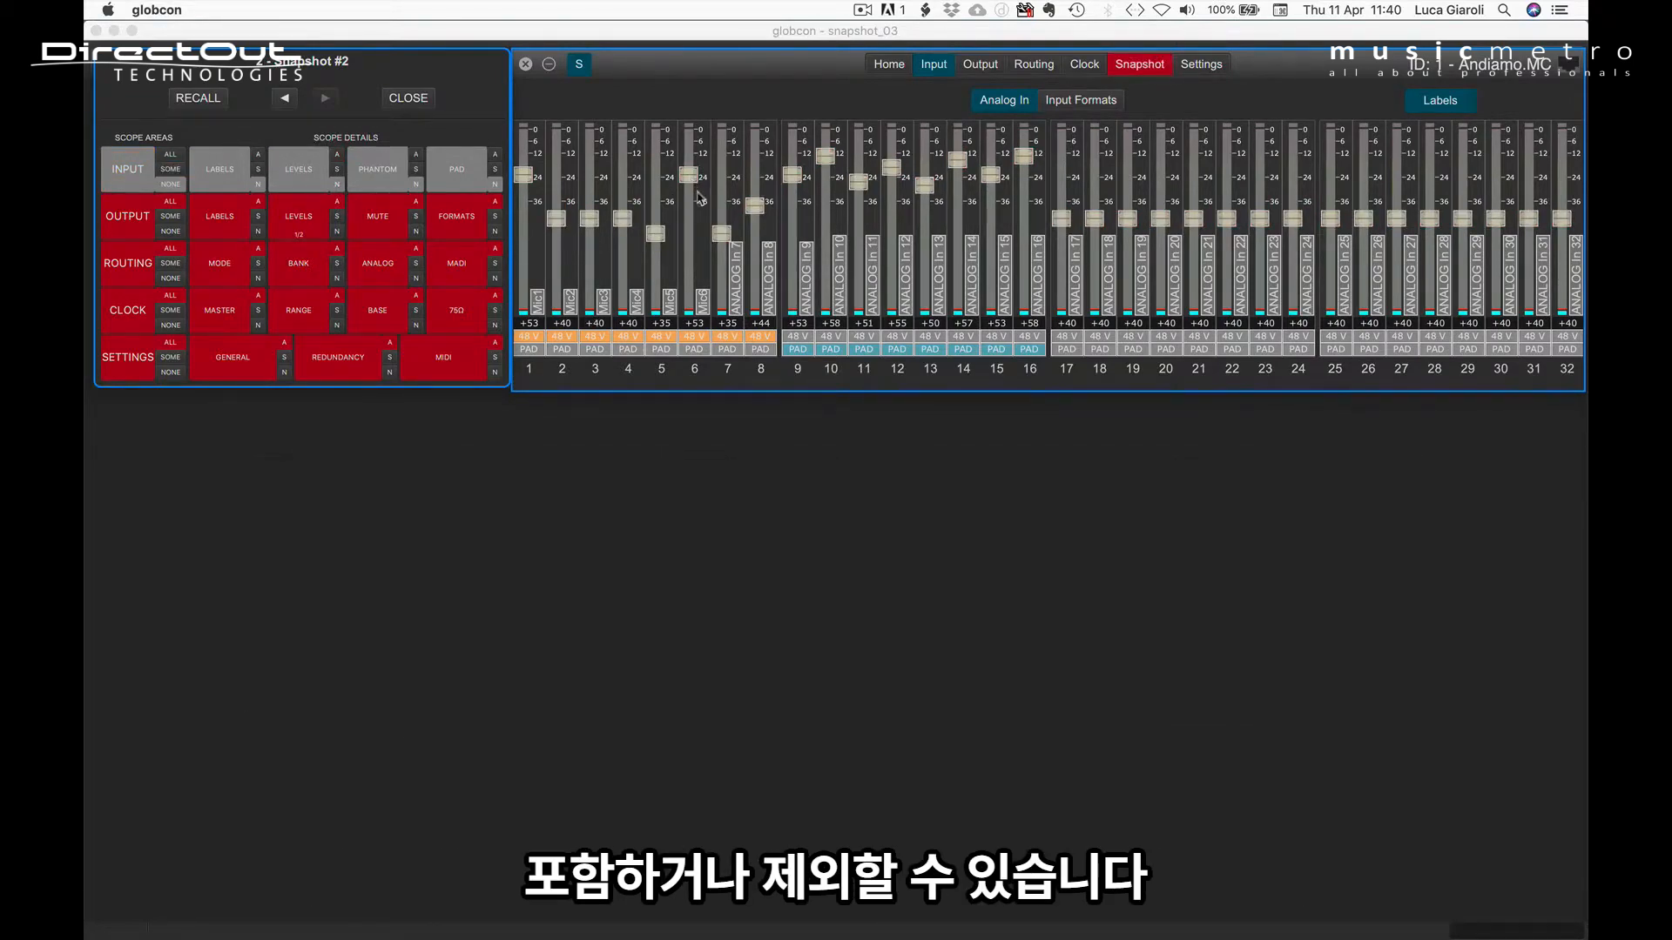
pyautogui.keyDown('alt'); pyautogui.click(739, 274); pyautogui.keyUp('alt')
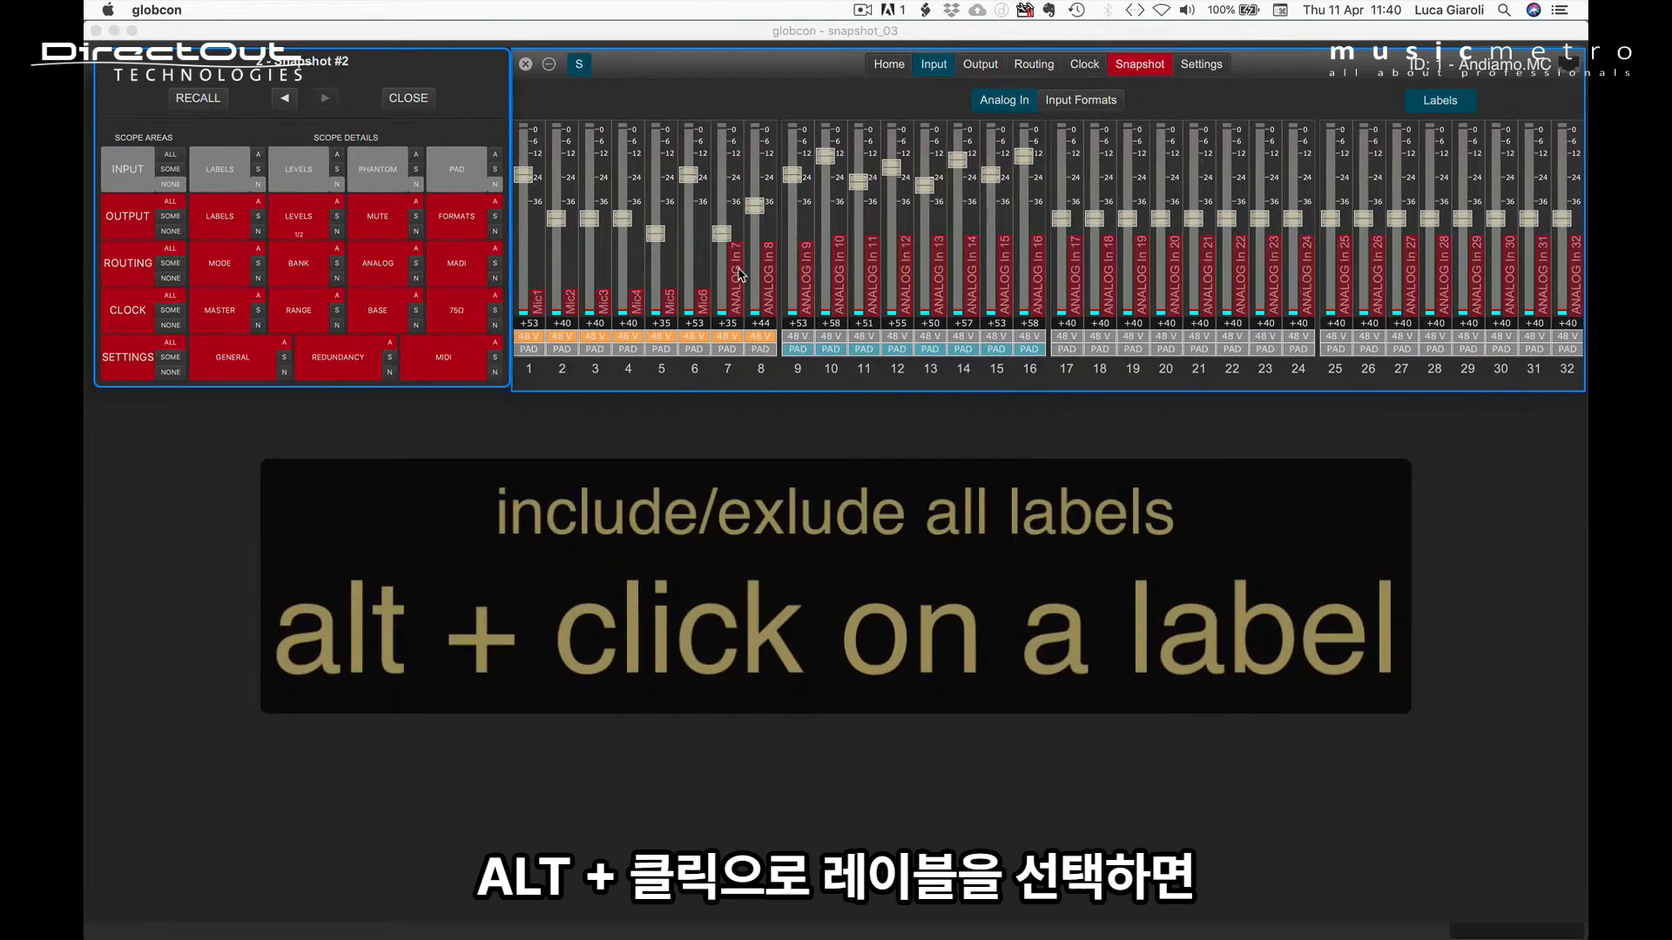
pyautogui.keyDown('alt'); pyautogui.click(739, 275); pyautogui.keyUp('alt')
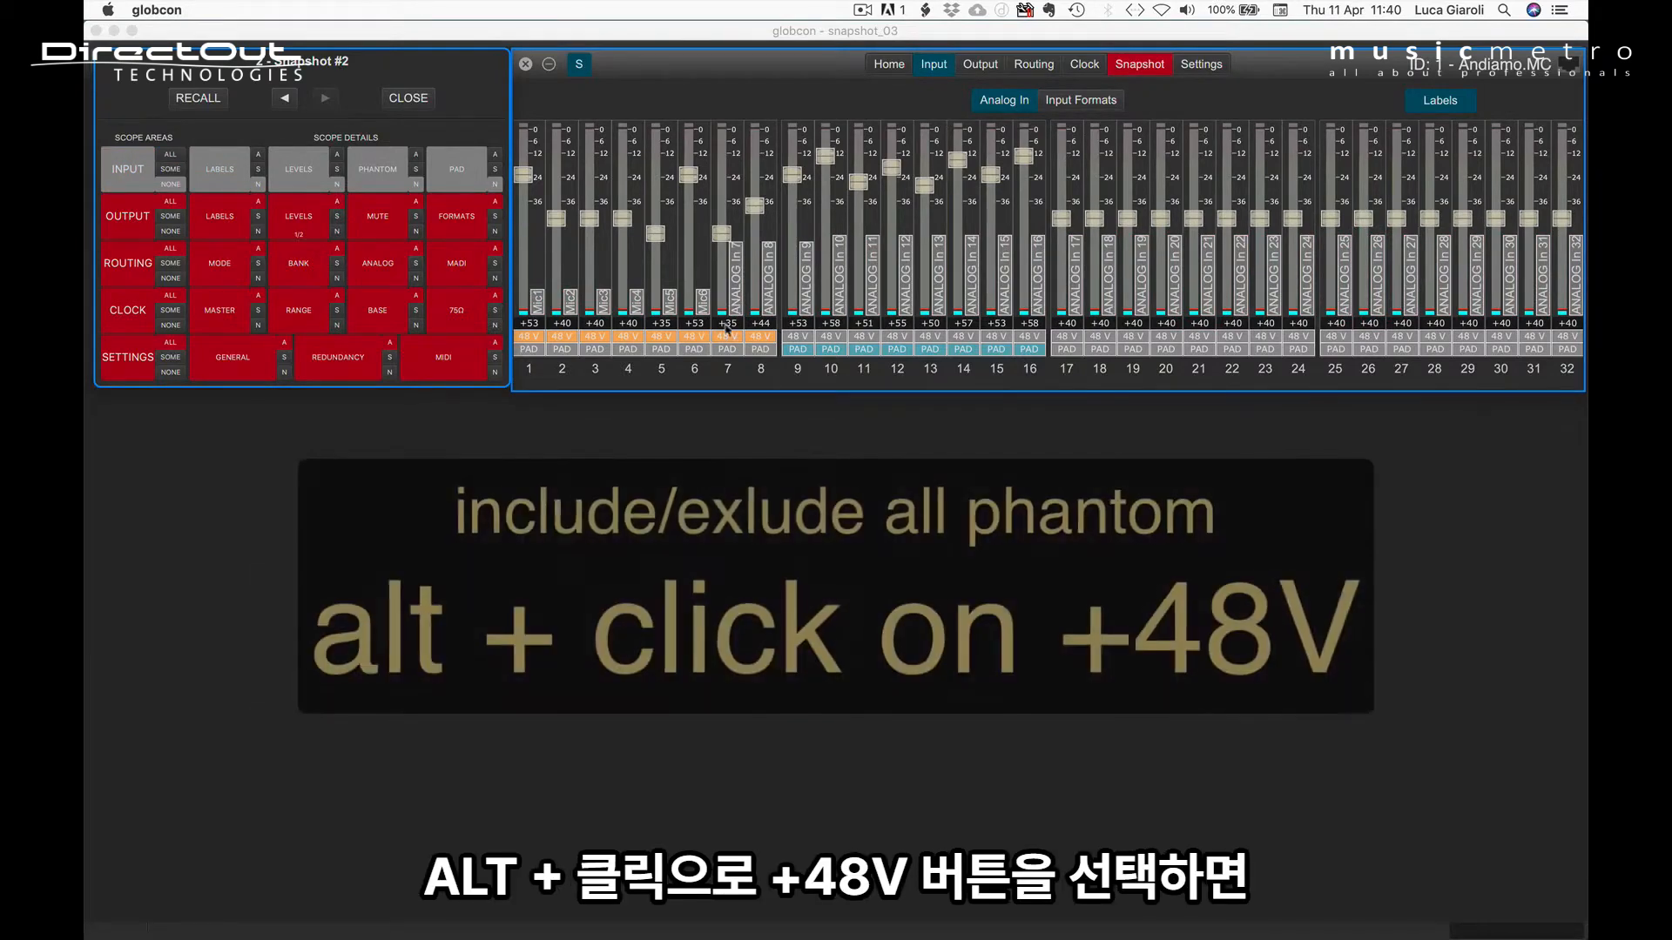
# Step: Include and exclude all Analog In 48V phantom settings, and do the same with all PADs
pyautogui.keyDown('alt'); pyautogui.click(724, 336); pyautogui.keyUp('alt')
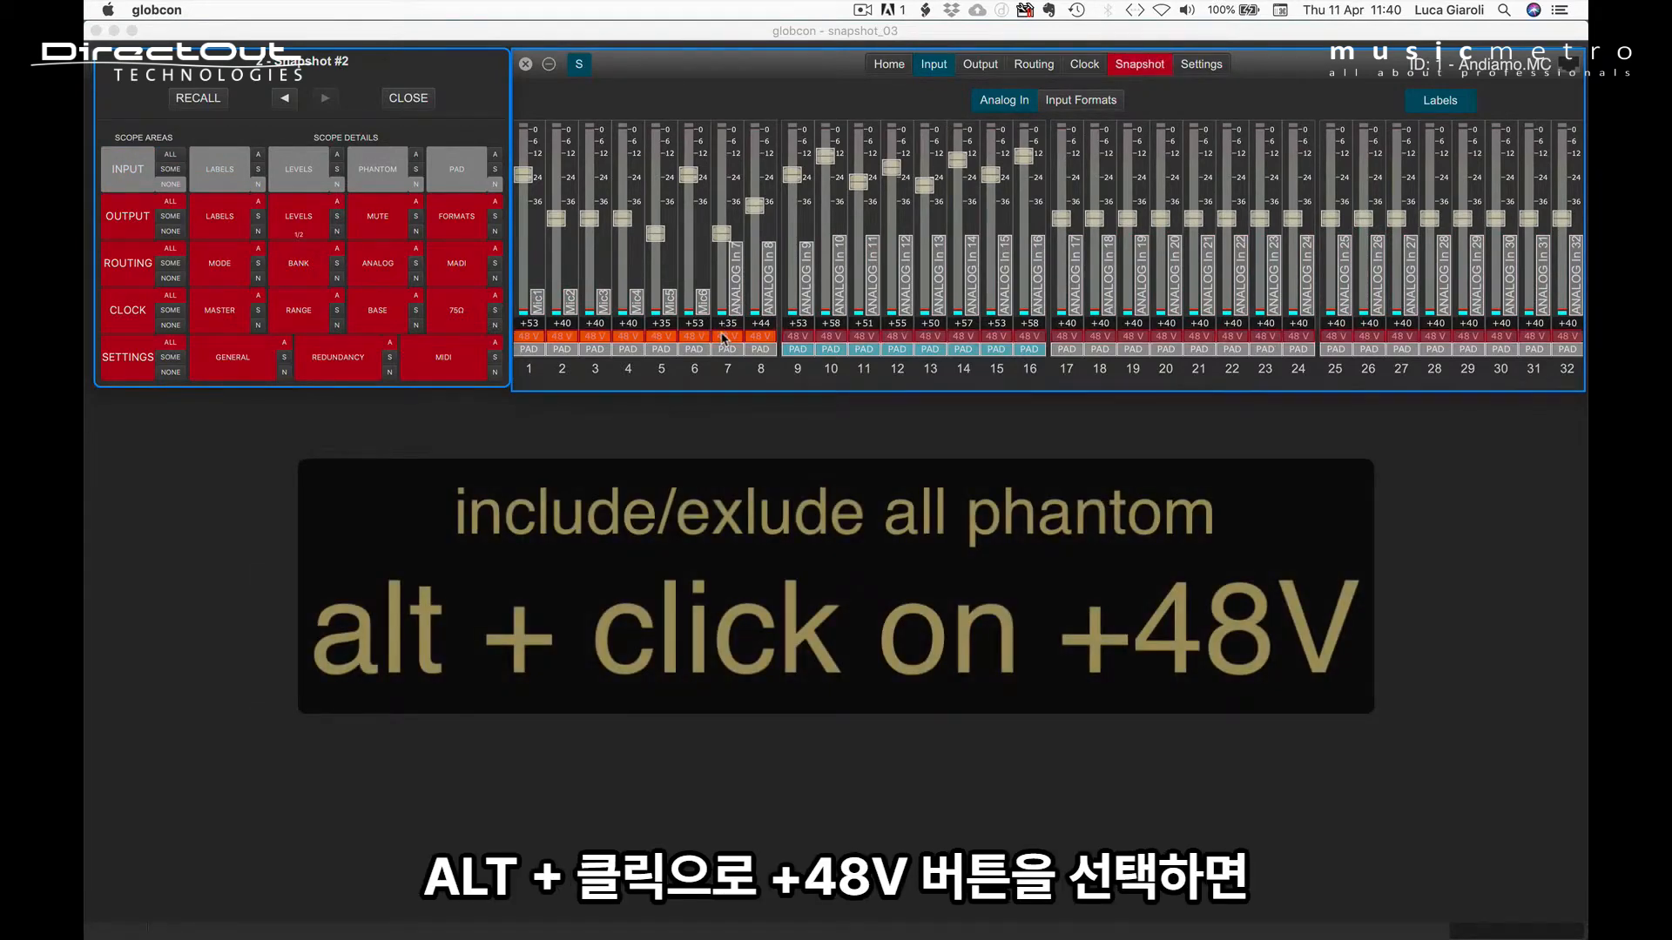
pyautogui.keyDown('alt'); pyautogui.click(724, 337); pyautogui.keyUp('alt')
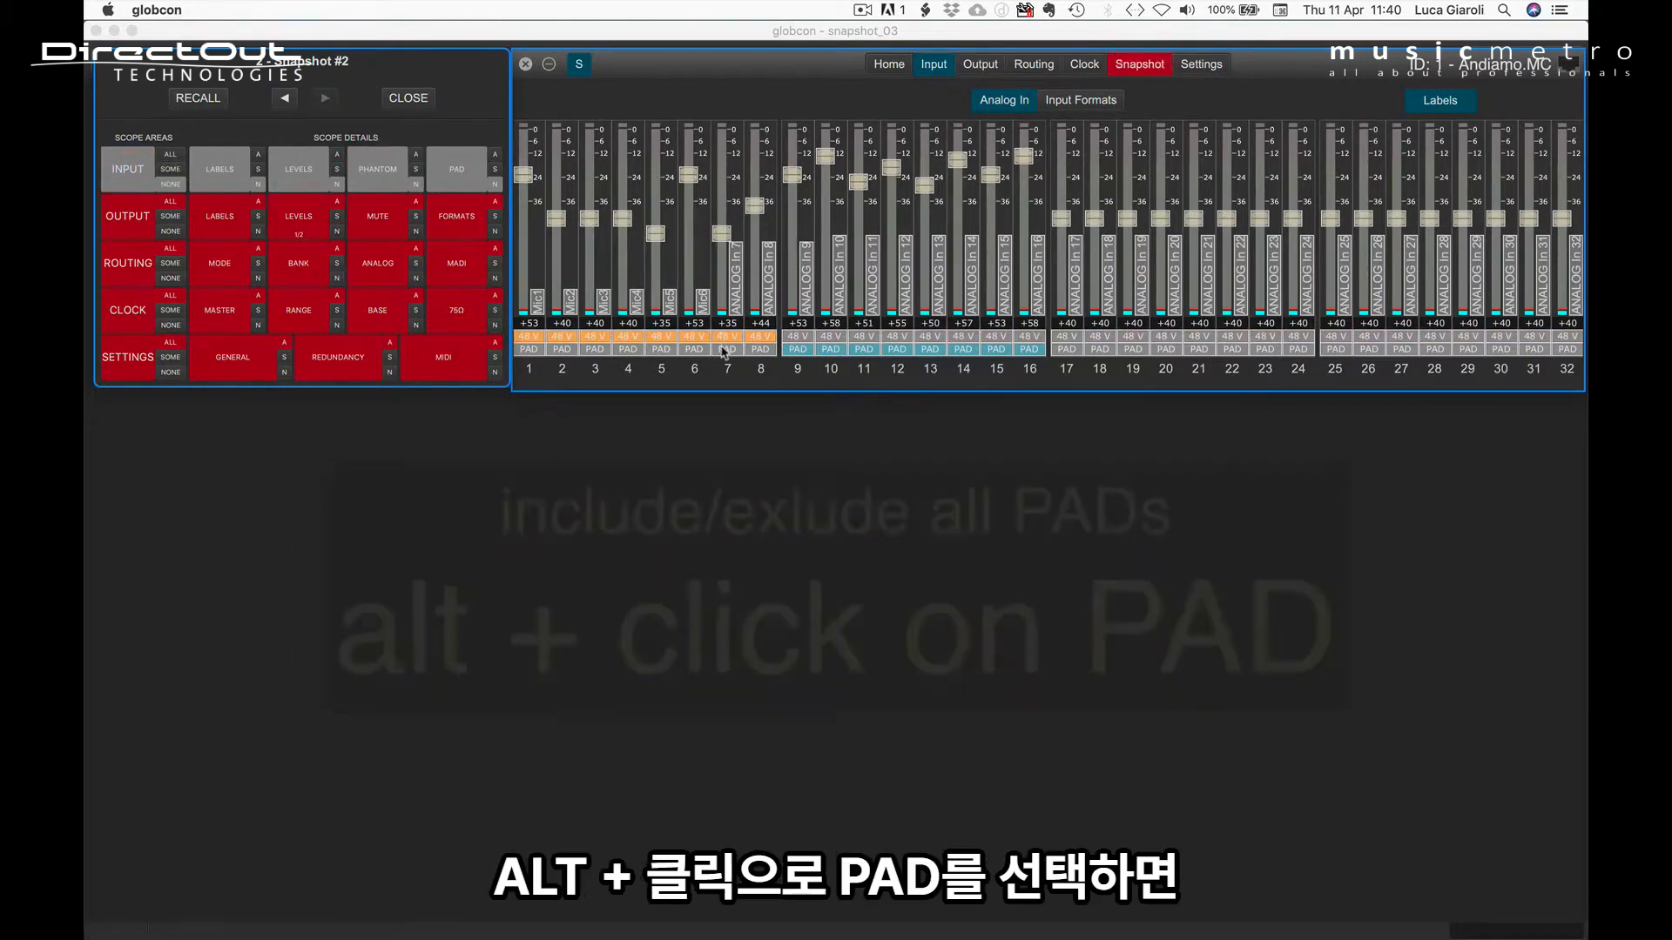
pyautogui.keyDown('alt'); pyautogui.click(724, 350); pyautogui.keyUp('alt')
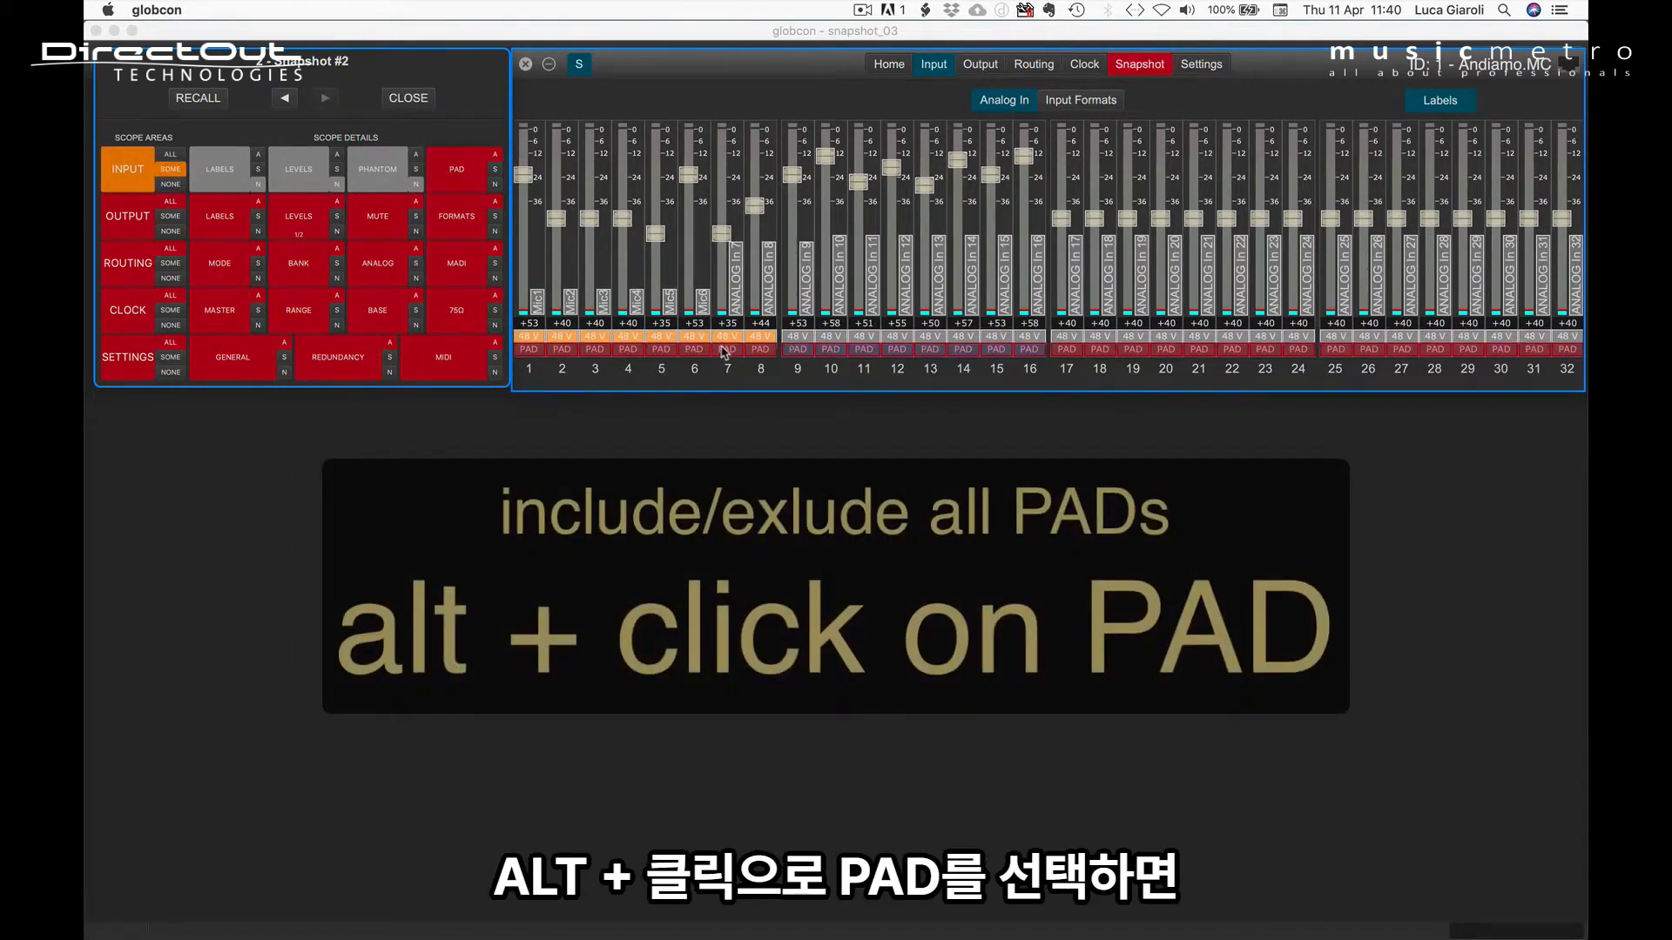
pyautogui.keyDown('alt'); pyautogui.click(725, 350); pyautogui.keyUp('alt')
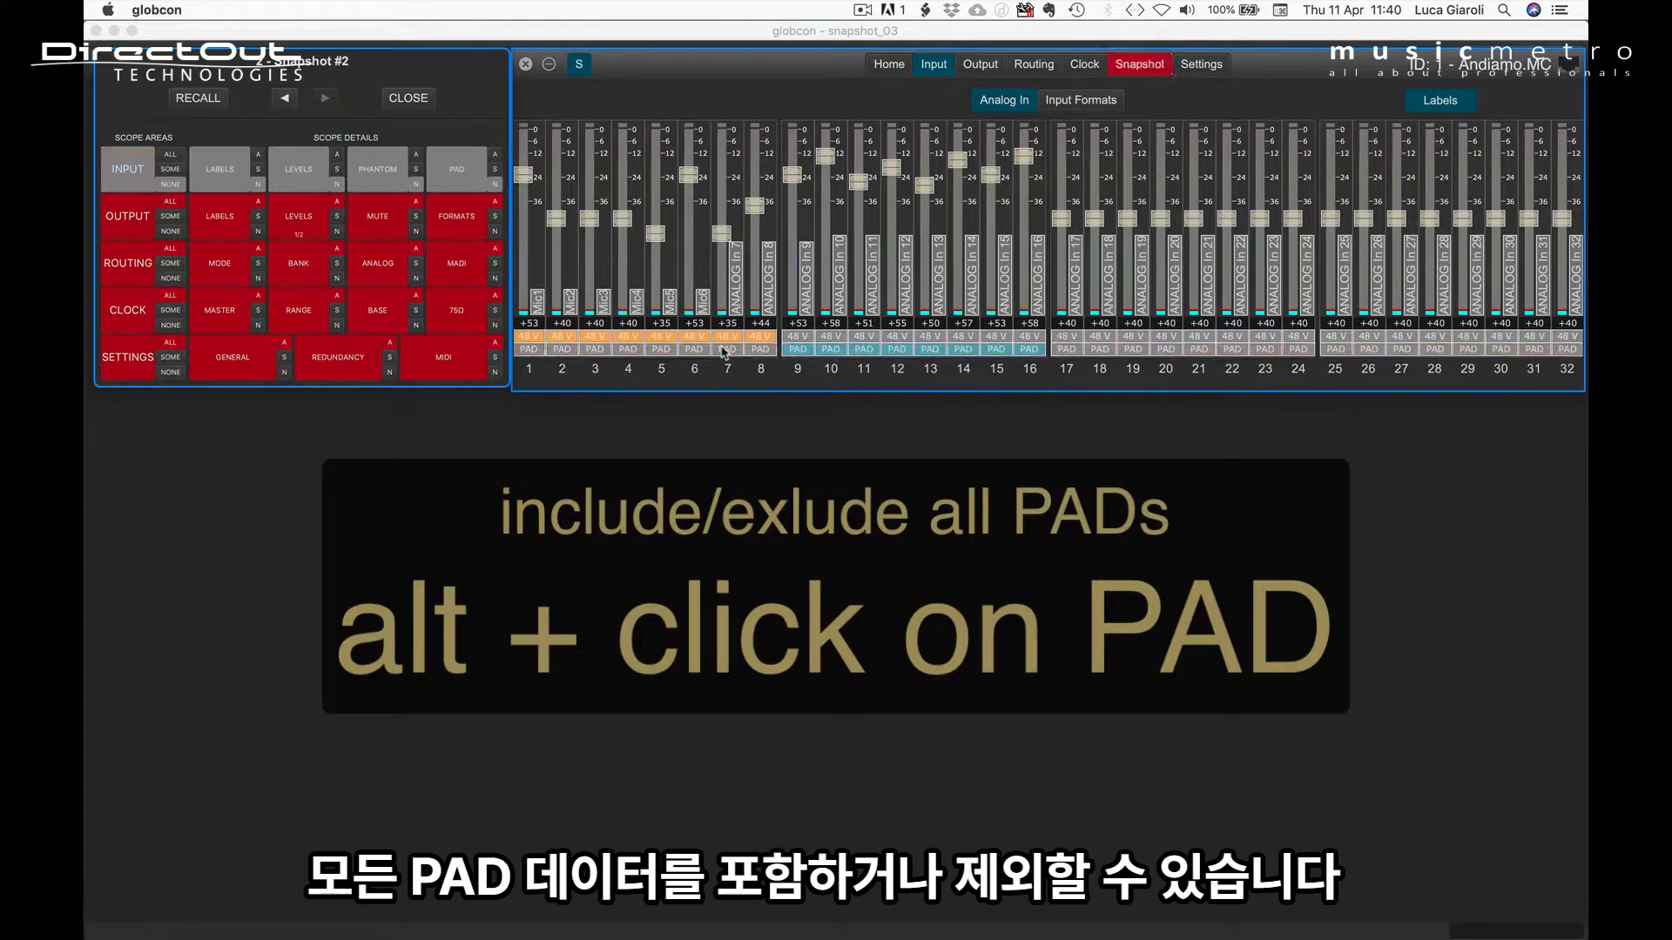
# Step: Include all Analog In PADs in the Snapshot #2 scope except those of channels 6 and 9
pyautogui.keyDown('alt'); pyautogui.click(724, 351); pyautogui.keyUp('alt')
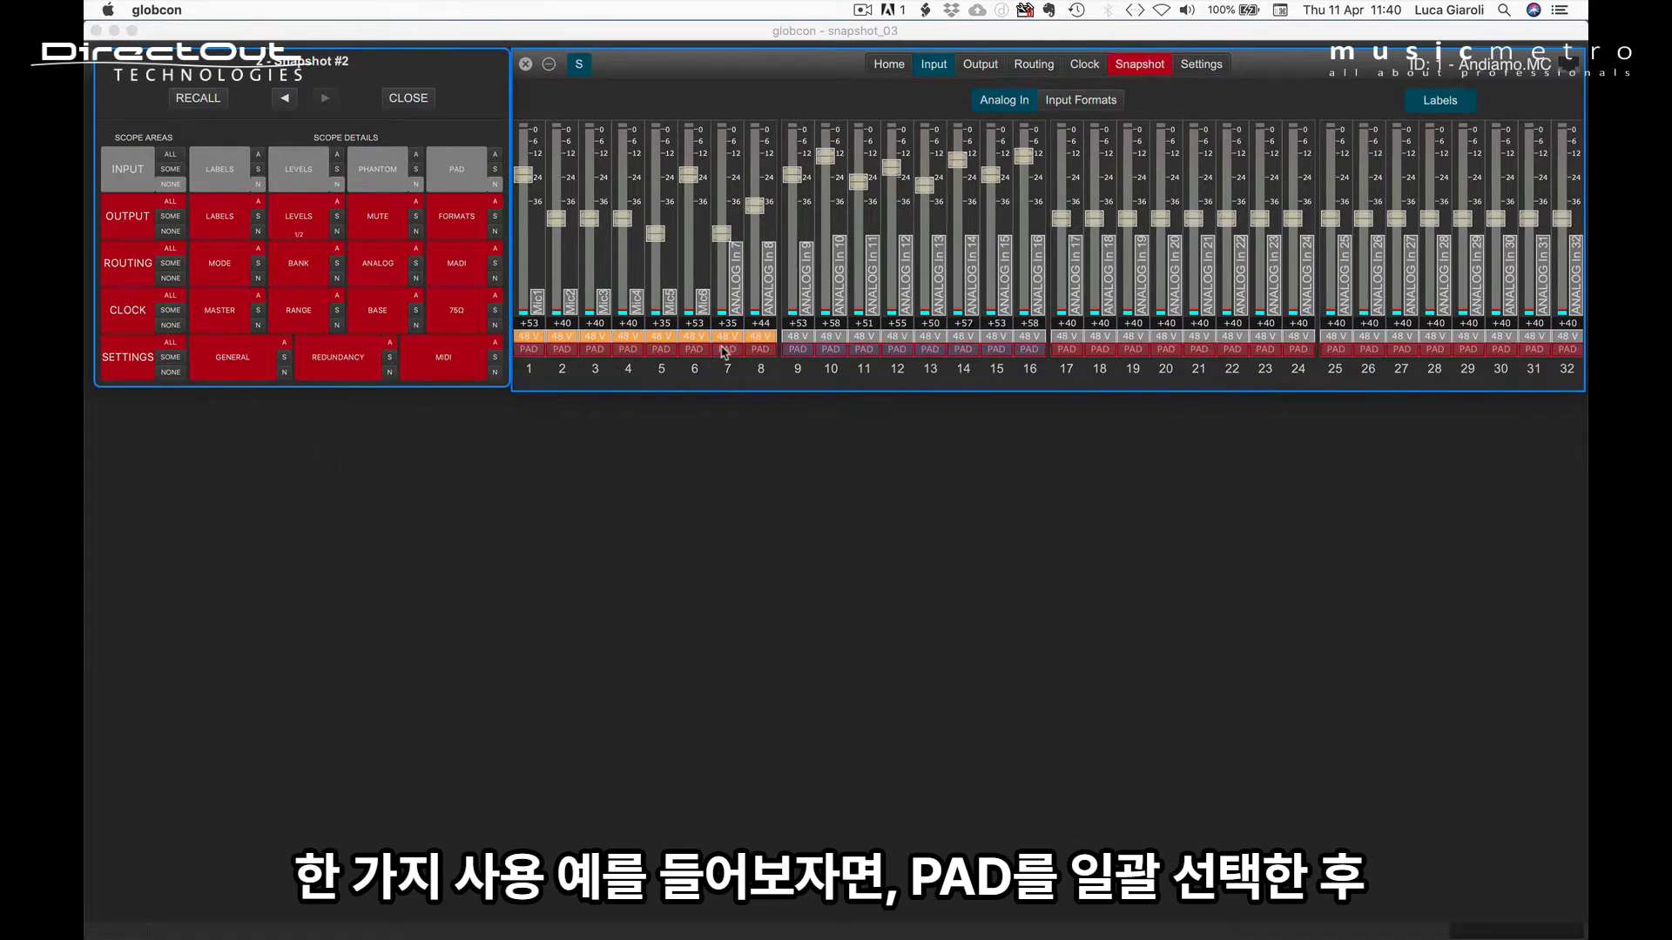
pyautogui.click(694, 349)
pyautogui.click(798, 349)
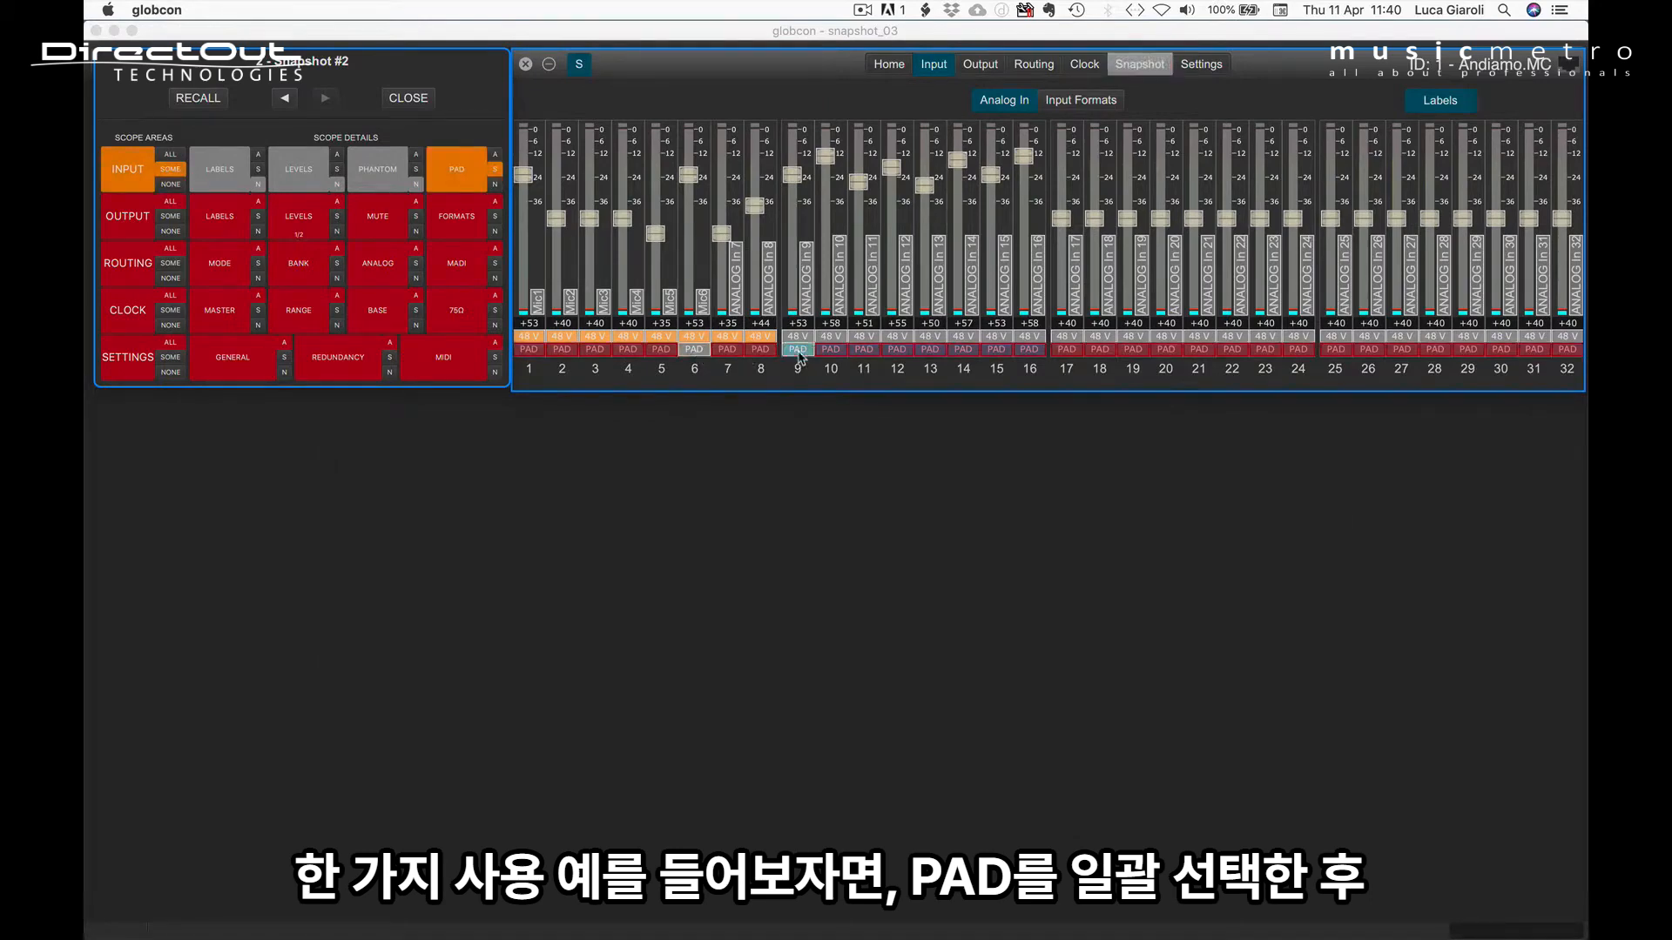
# Step: Include all Analog In labels except channels 3 and 4, and all levels except channels 4 and 6, in the Snapshot #2 scope
pyautogui.keyDown('alt'); pyautogui.click(739, 292); pyautogui.keyUp('alt')
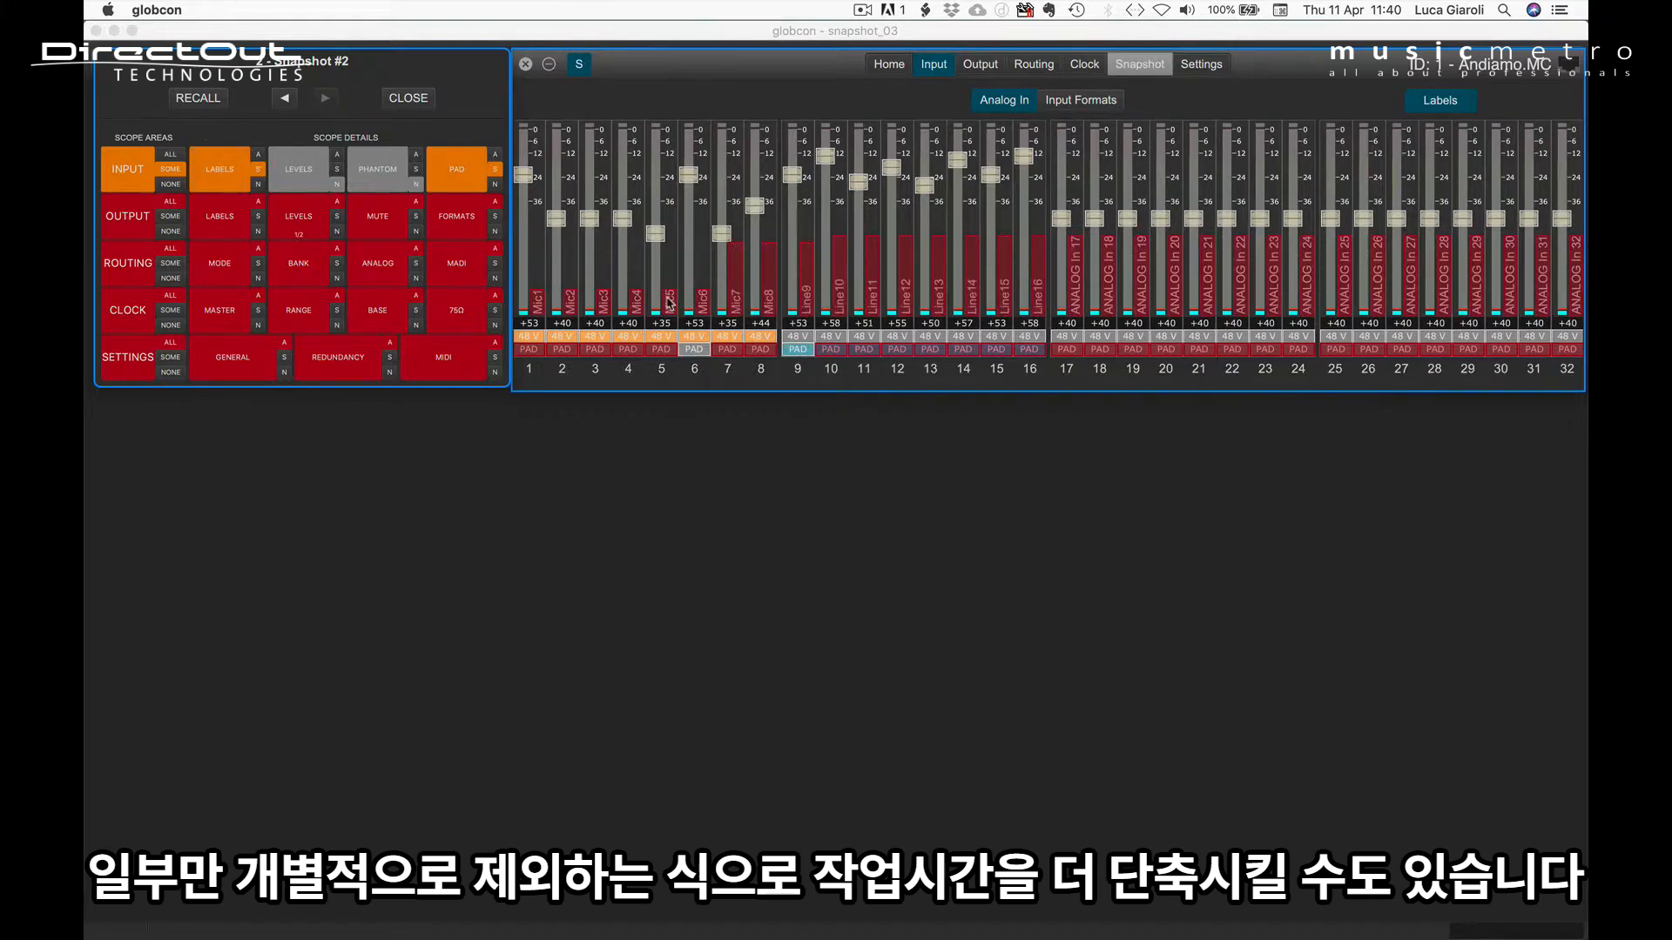
pyautogui.click(632, 303)
pyautogui.click(600, 303)
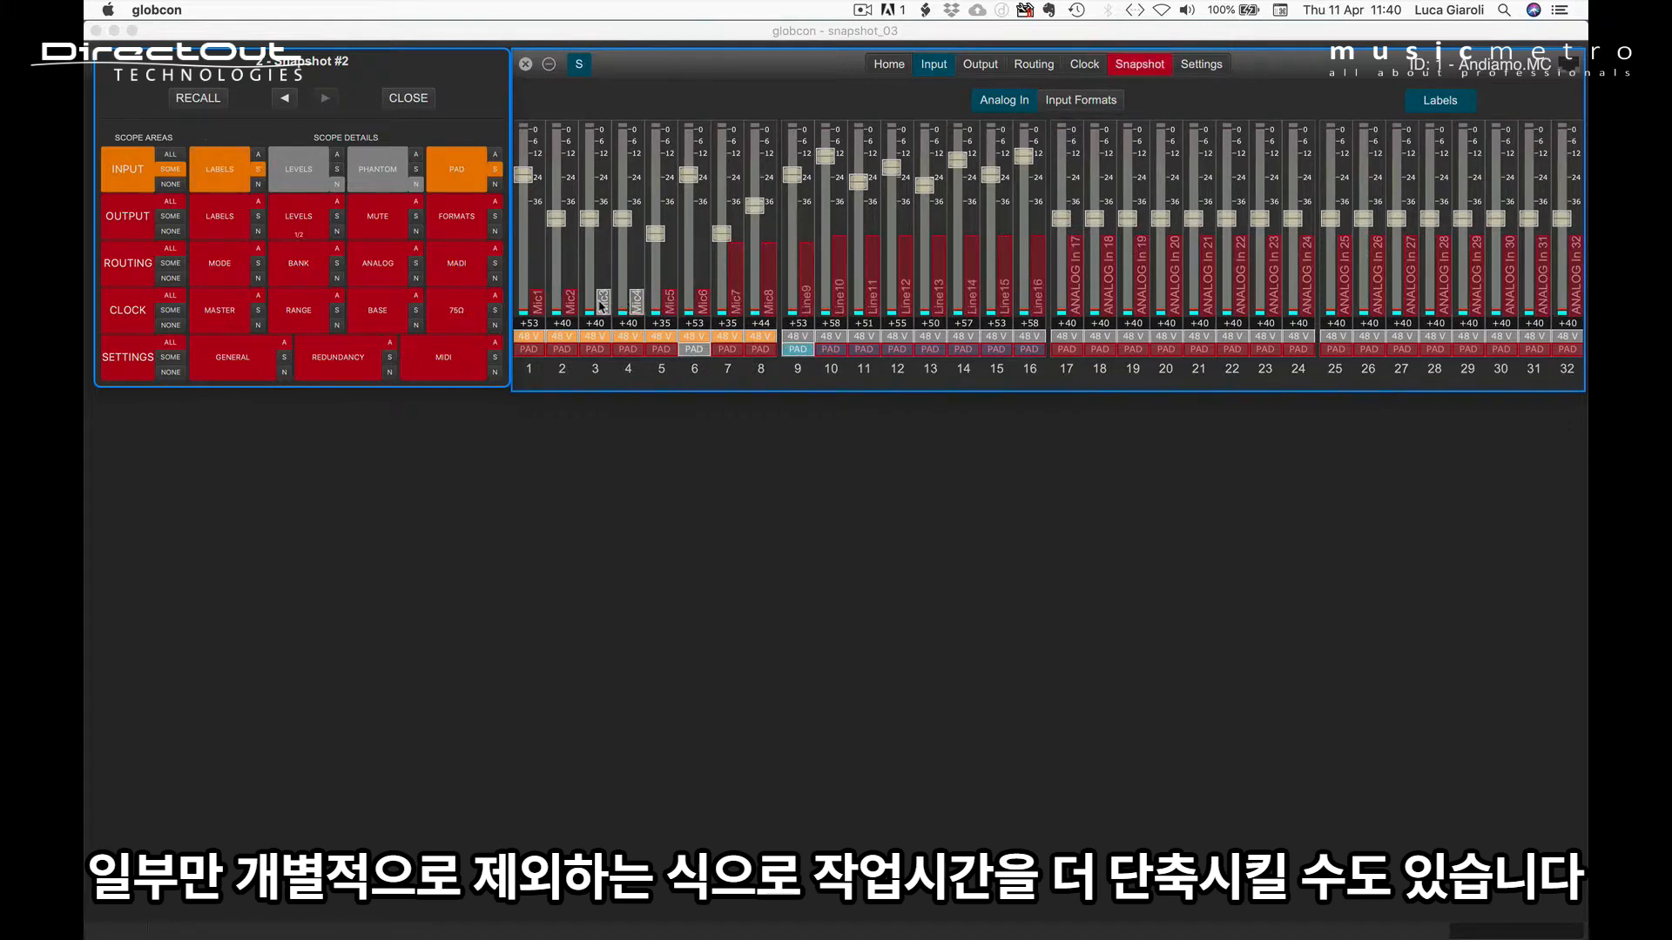
pyautogui.keyDown('alt'); pyautogui.click(655, 235); pyautogui.keyUp('alt')
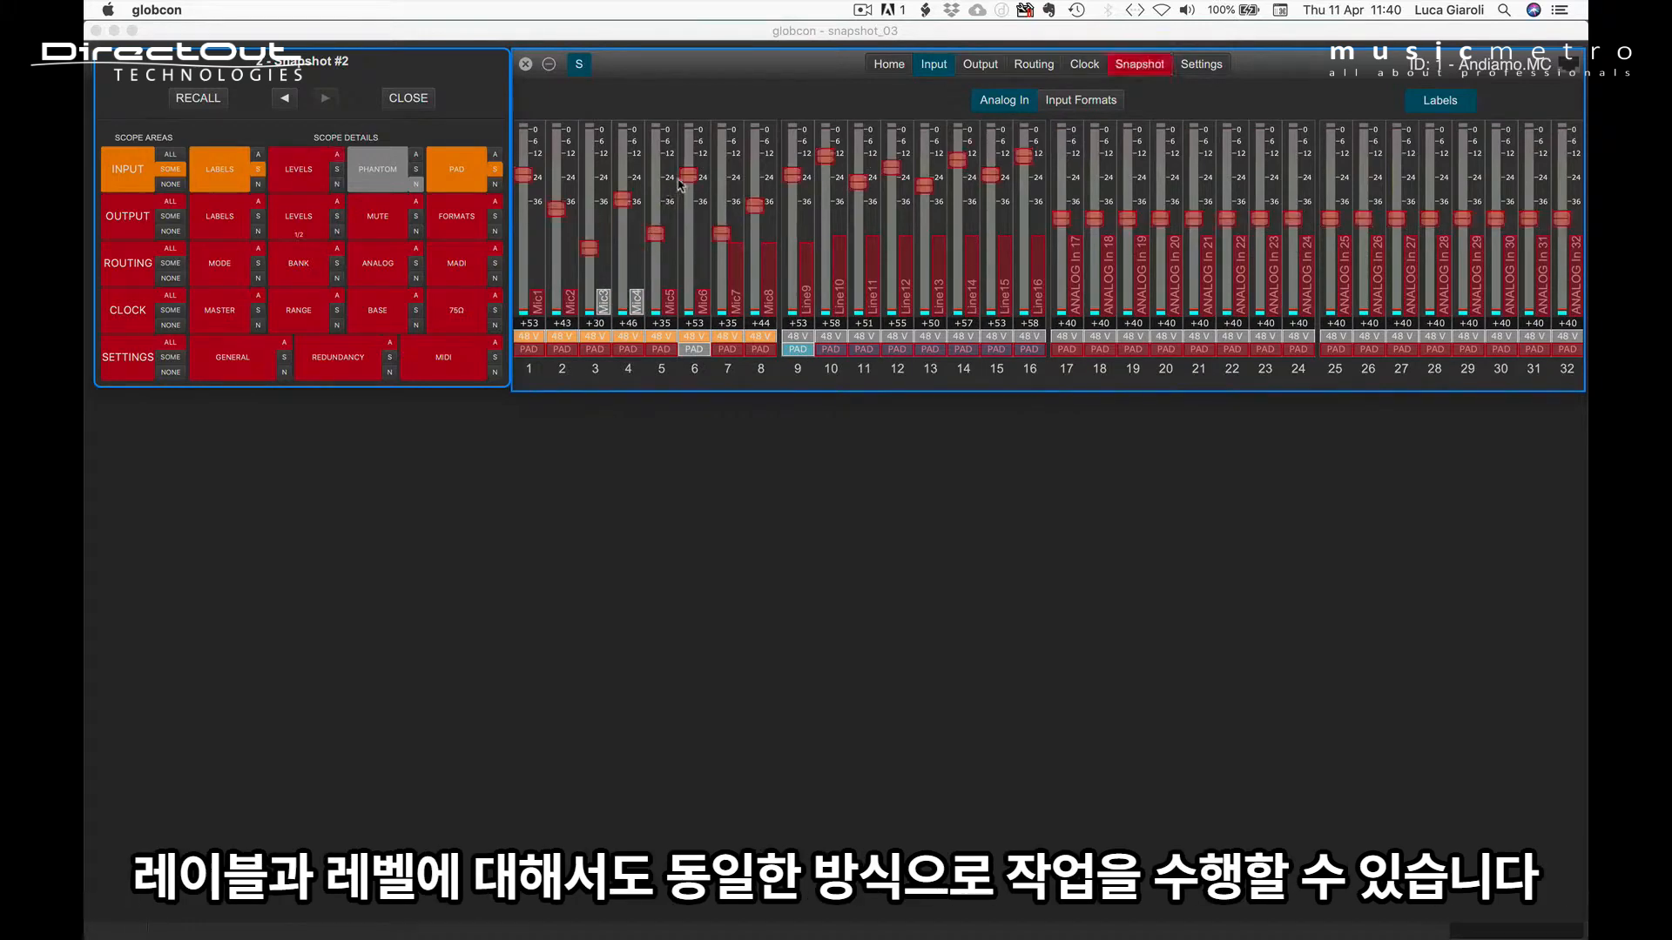
pyautogui.click(623, 199)
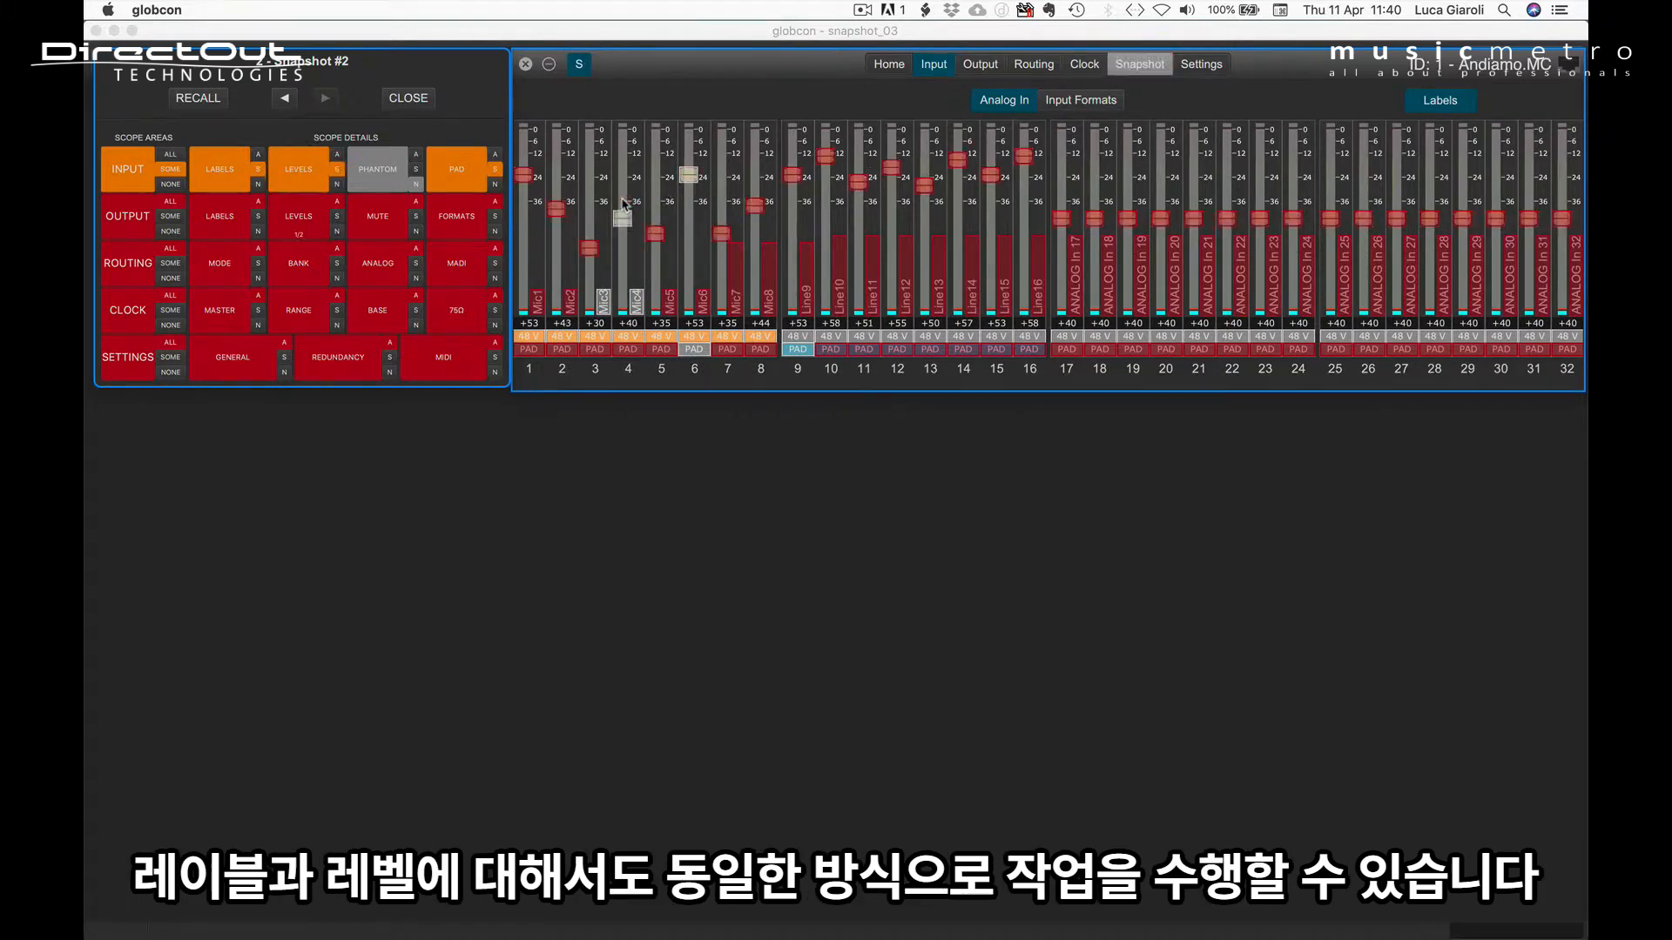
# Step: Include all settings of Analog In channel 4 and exclude all settings of channels 6 to 10 from the Snapshot #2 scope
pyautogui.keyDown('shift'); pyautogui.click(620, 151); pyautogui.keyUp('shift')
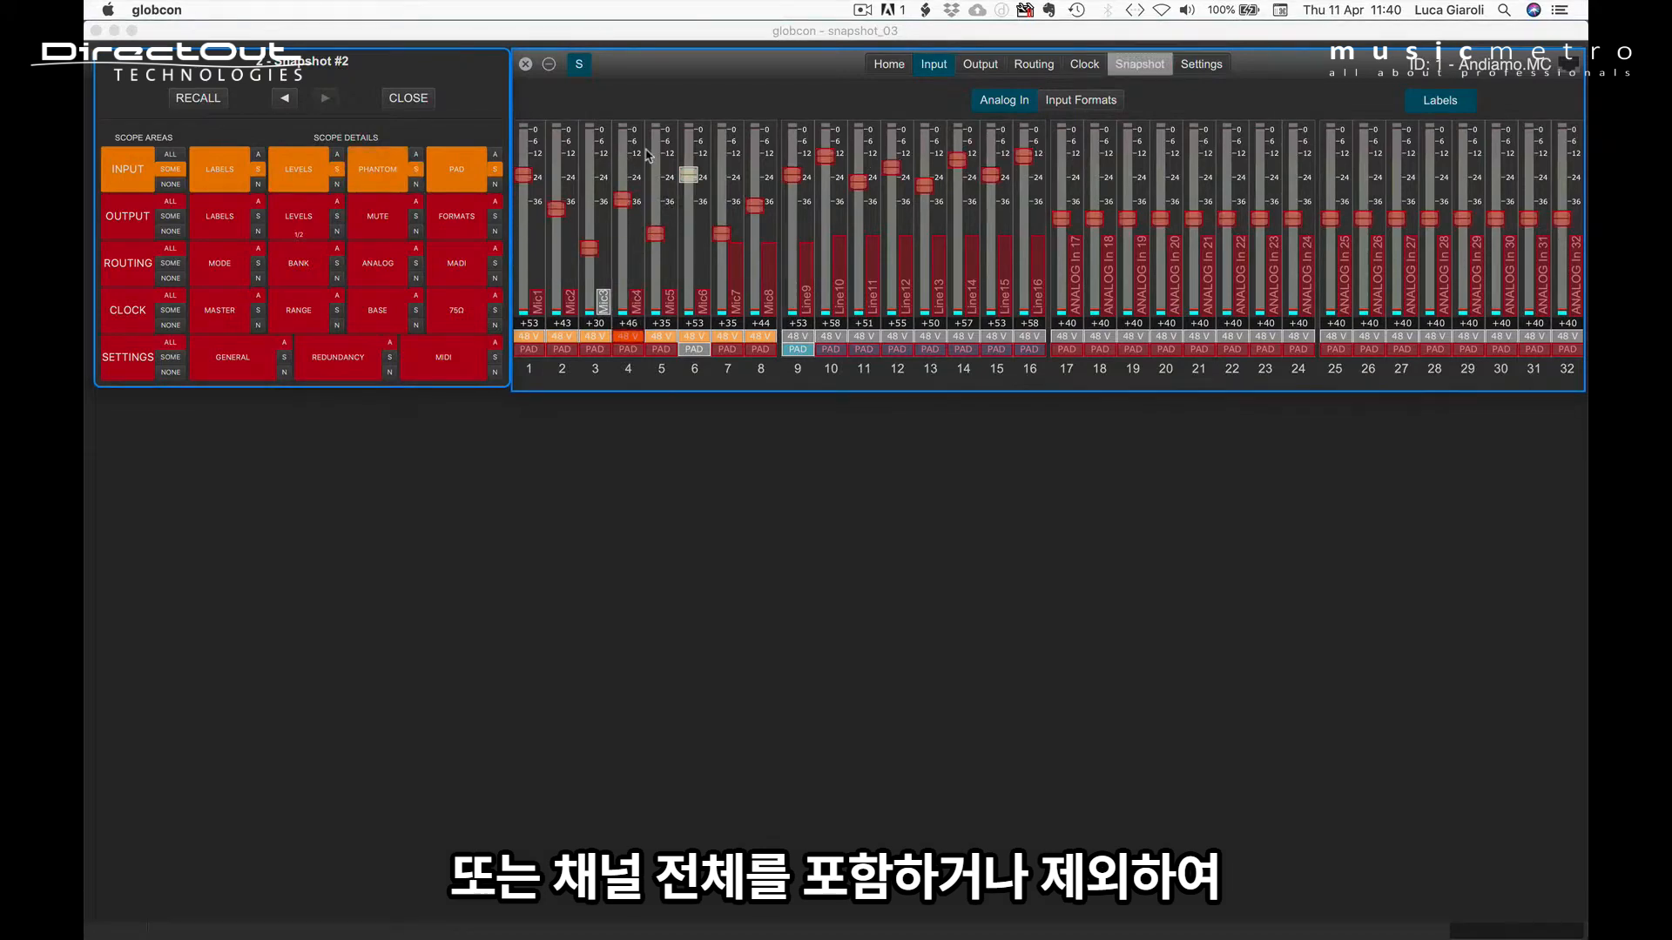
pyautogui.keyDown('shift'); pyautogui.click(685, 141); pyautogui.keyUp('shift')
pyautogui.keyDown('shift'); pyautogui.click(685, 141); pyautogui.keyUp('shift')
pyautogui.keyDown('shift'); pyautogui.click(721, 143); pyautogui.keyUp('shift')
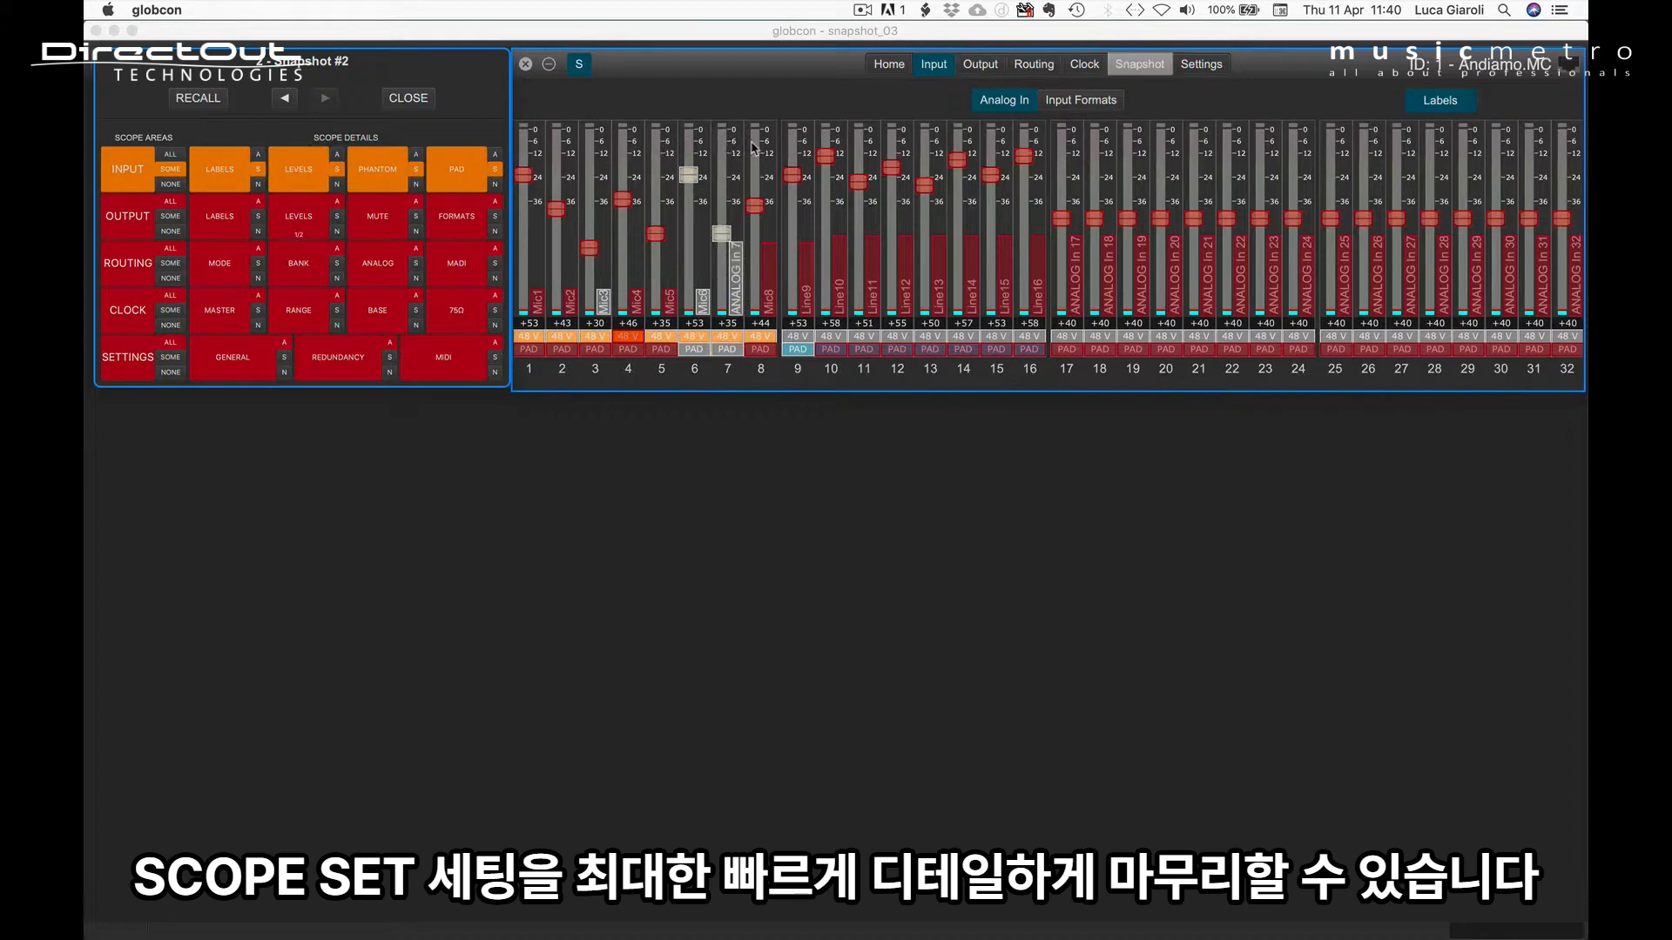
pyautogui.keyDown('shift'); pyautogui.click(754, 148); pyautogui.keyUp('shift')
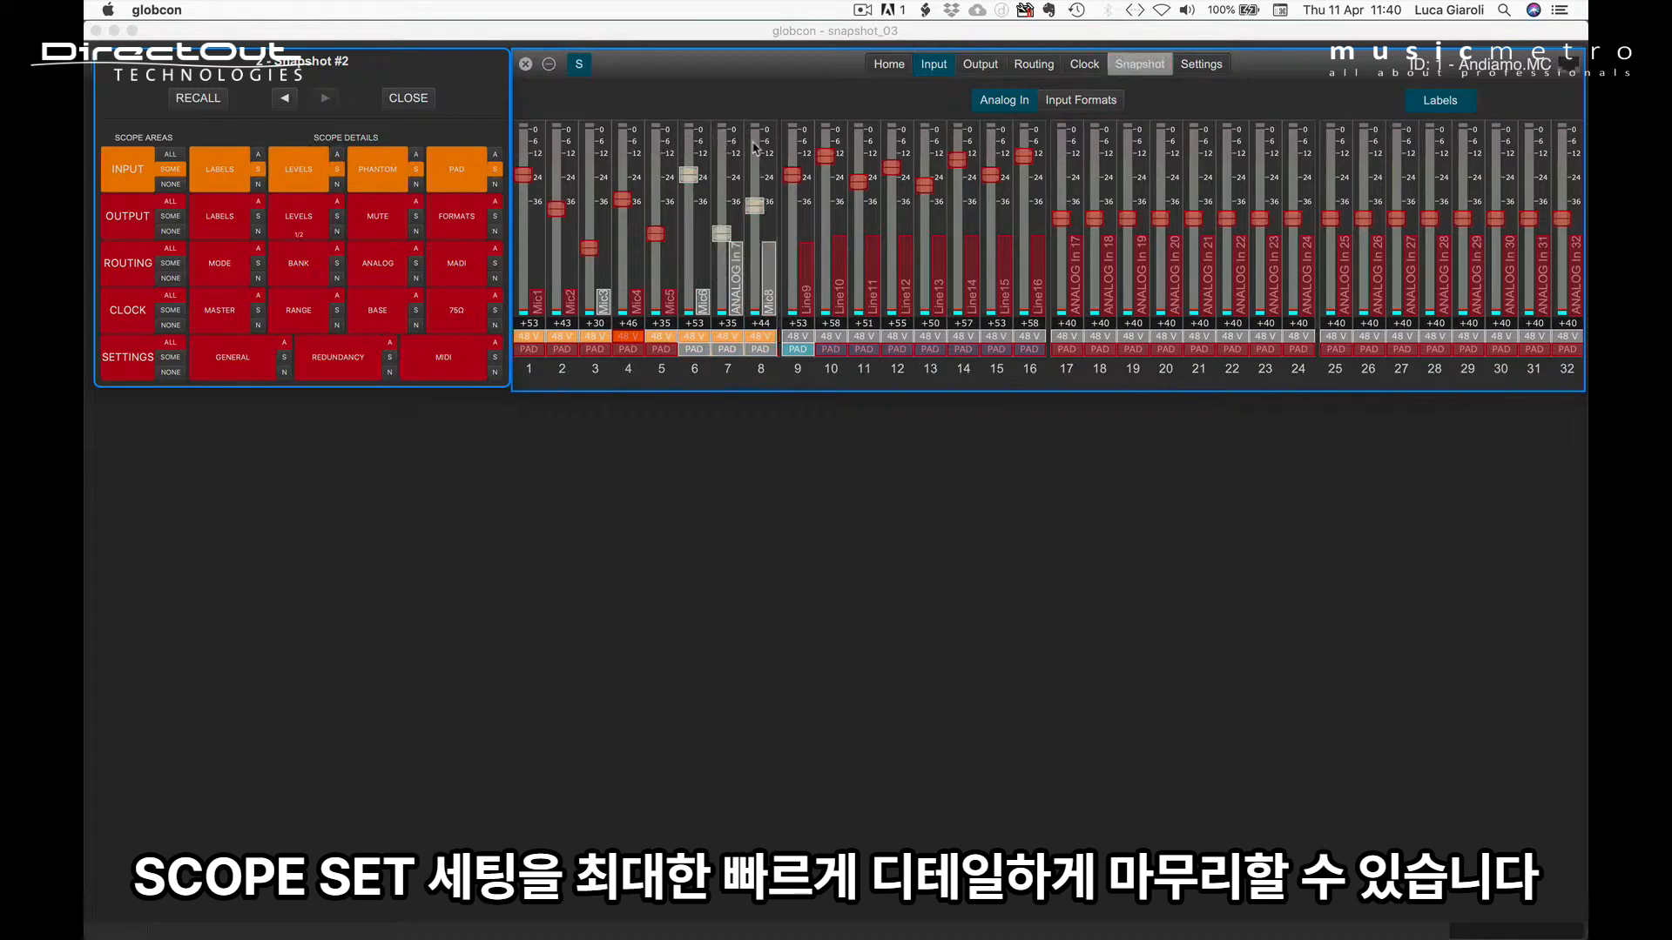
pyautogui.keyDown('shift'); pyautogui.click(800, 146); pyautogui.keyUp('shift')
pyautogui.keyDown('shift'); pyautogui.click(825, 148); pyautogui.keyUp('shift')
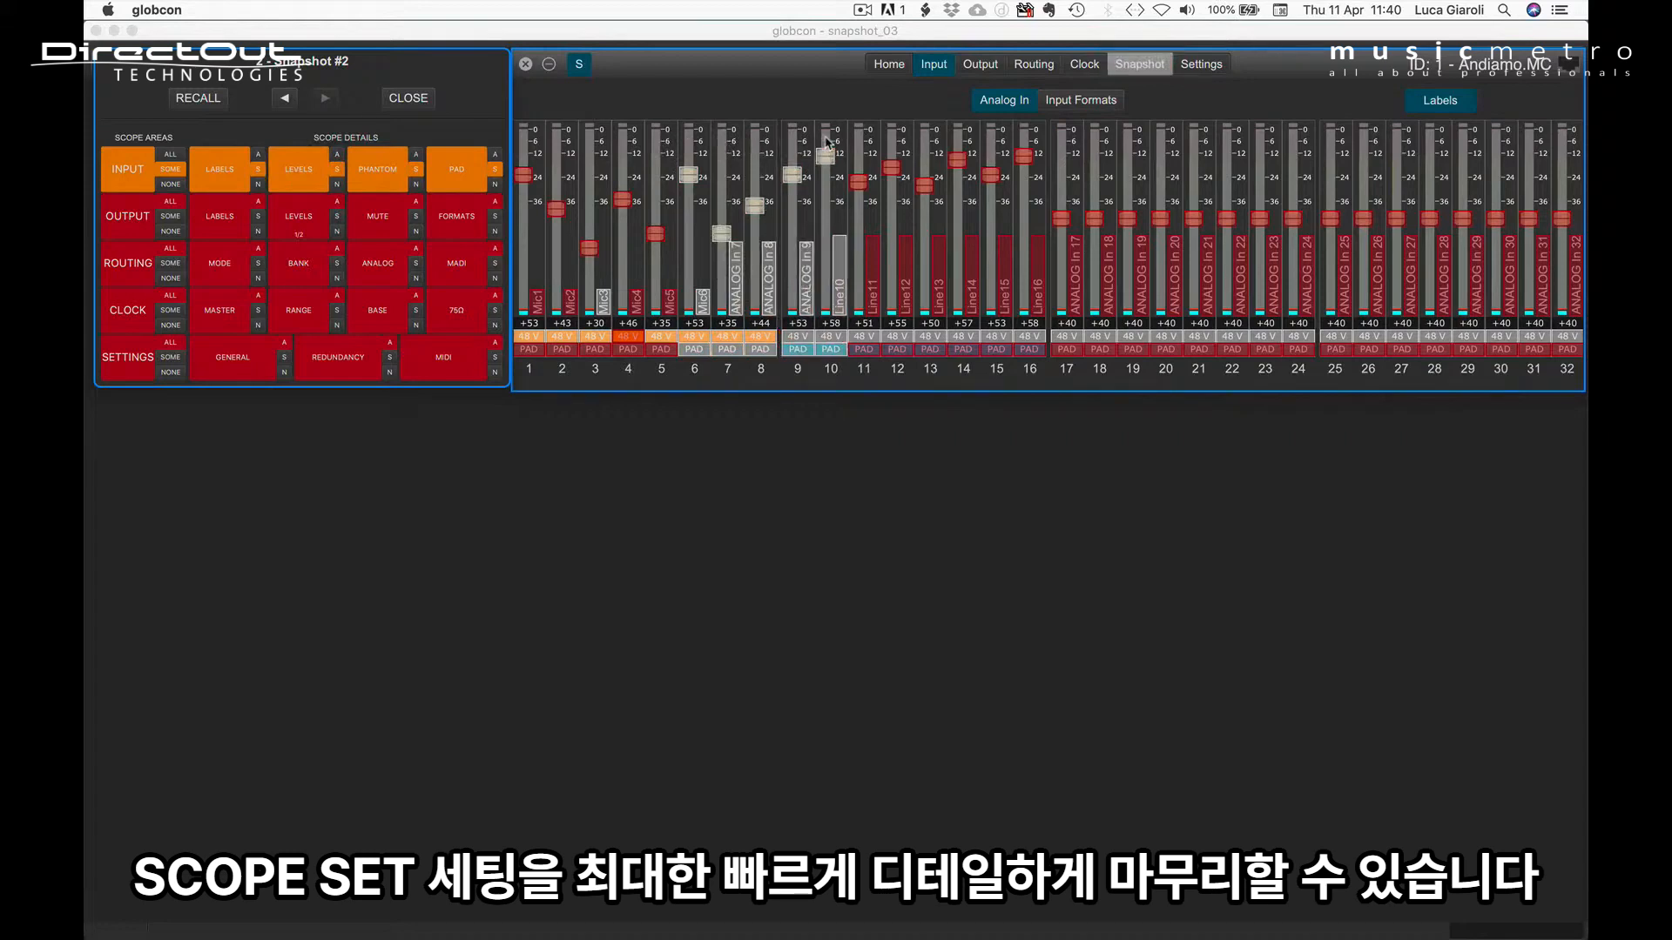
# Step: Exclude all settings of Analog In channel 11, and include and exclude the settings of all Analog In channels at once in the Snapshot #2 scope
pyautogui.keyDown('shift'); pyautogui.click(862, 148); pyautogui.keyUp('shift')
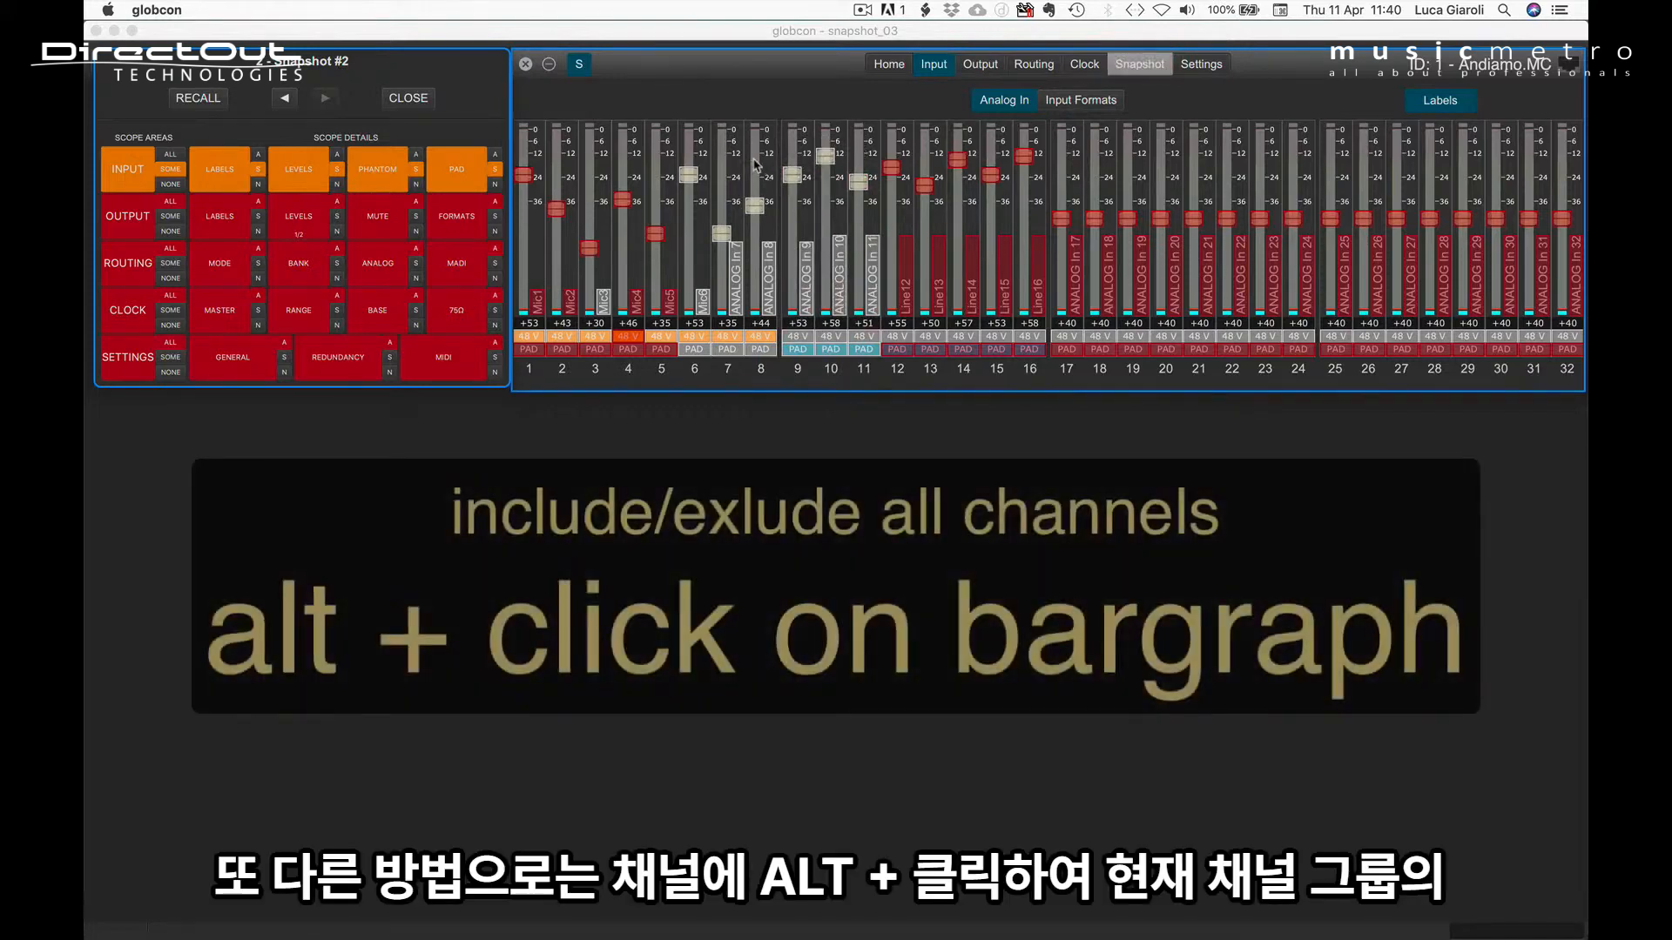
pyautogui.keyDown('alt'); pyautogui.click(757, 165); pyautogui.keyUp('alt')
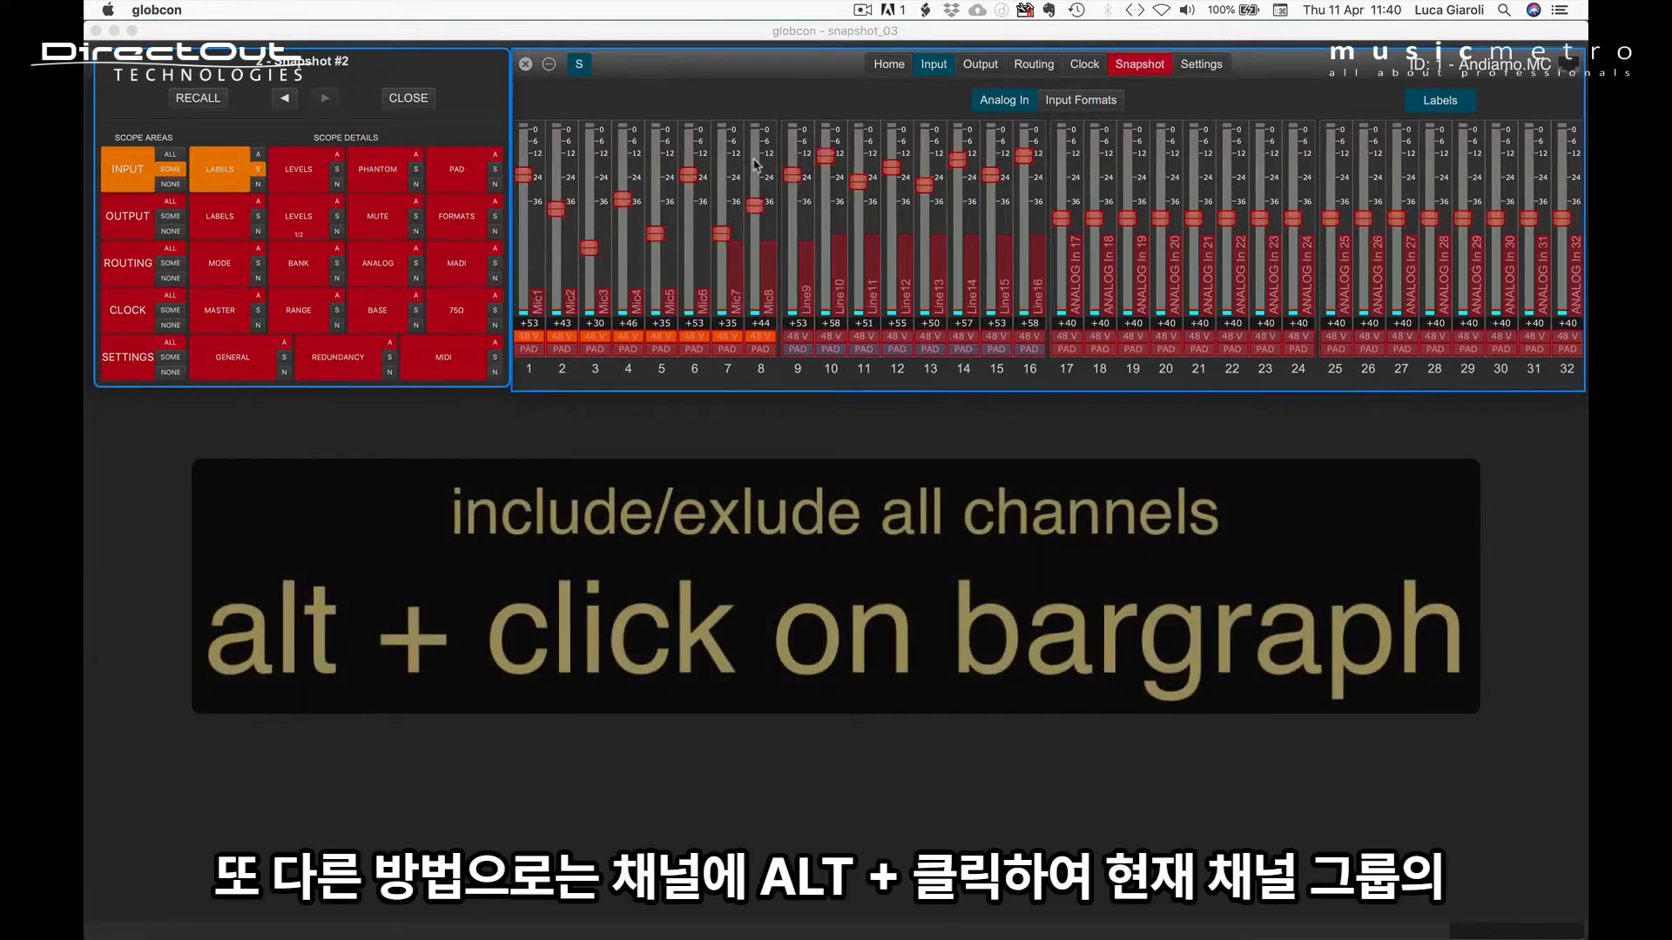
pyautogui.keyDown('alt'); pyautogui.click(757, 165); pyautogui.keyUp('alt')
pyautogui.keyDown('alt'); pyautogui.click(757, 165); pyautogui.keyUp('alt')
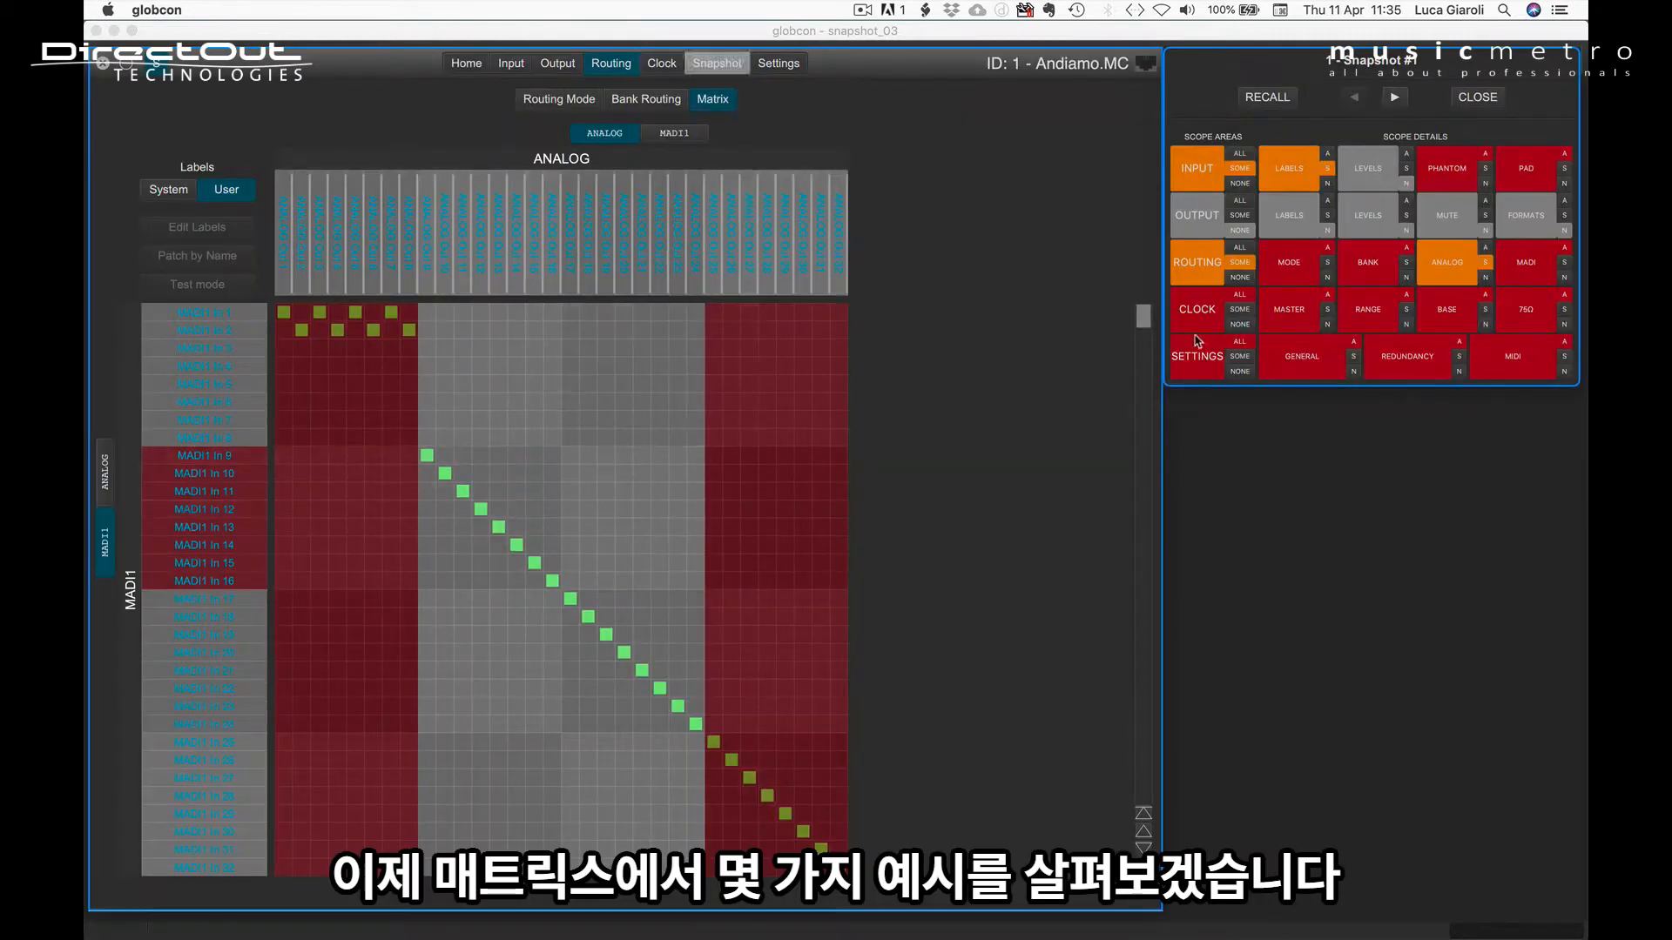
# Step: Include and exclude all analog routing crosspoints in the Snapshot #1 scope, and re-include only those of Analog Out 4, 6, 8, 11, 15 and 19
pyautogui.click(1487, 249)
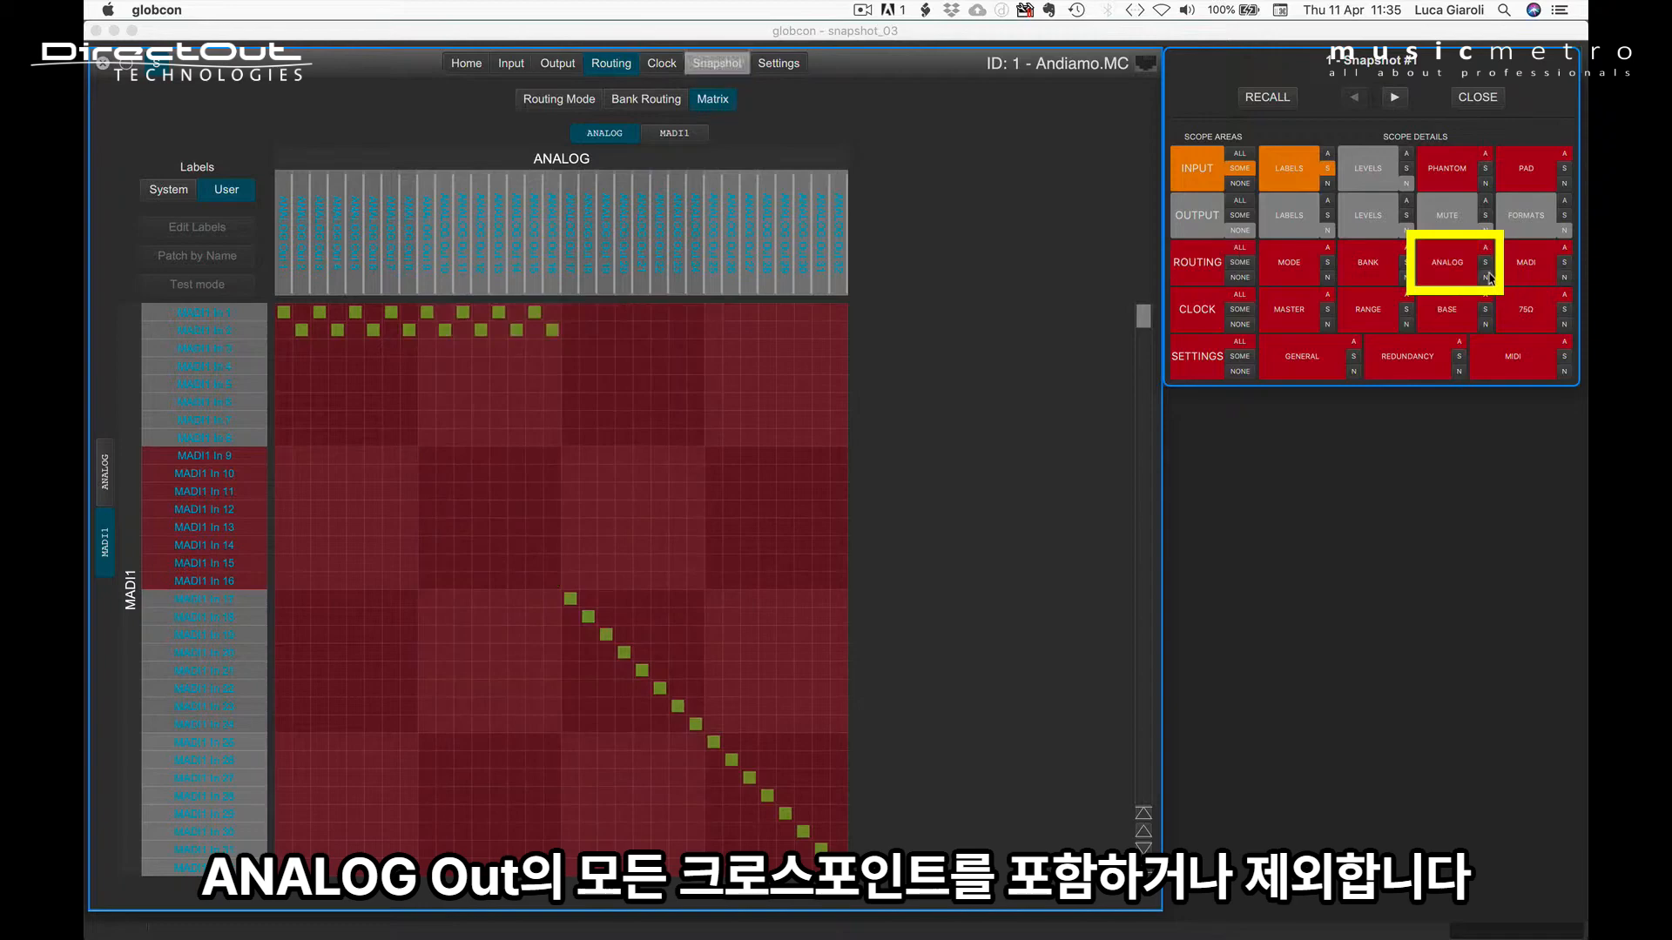
pyautogui.click(1487, 278)
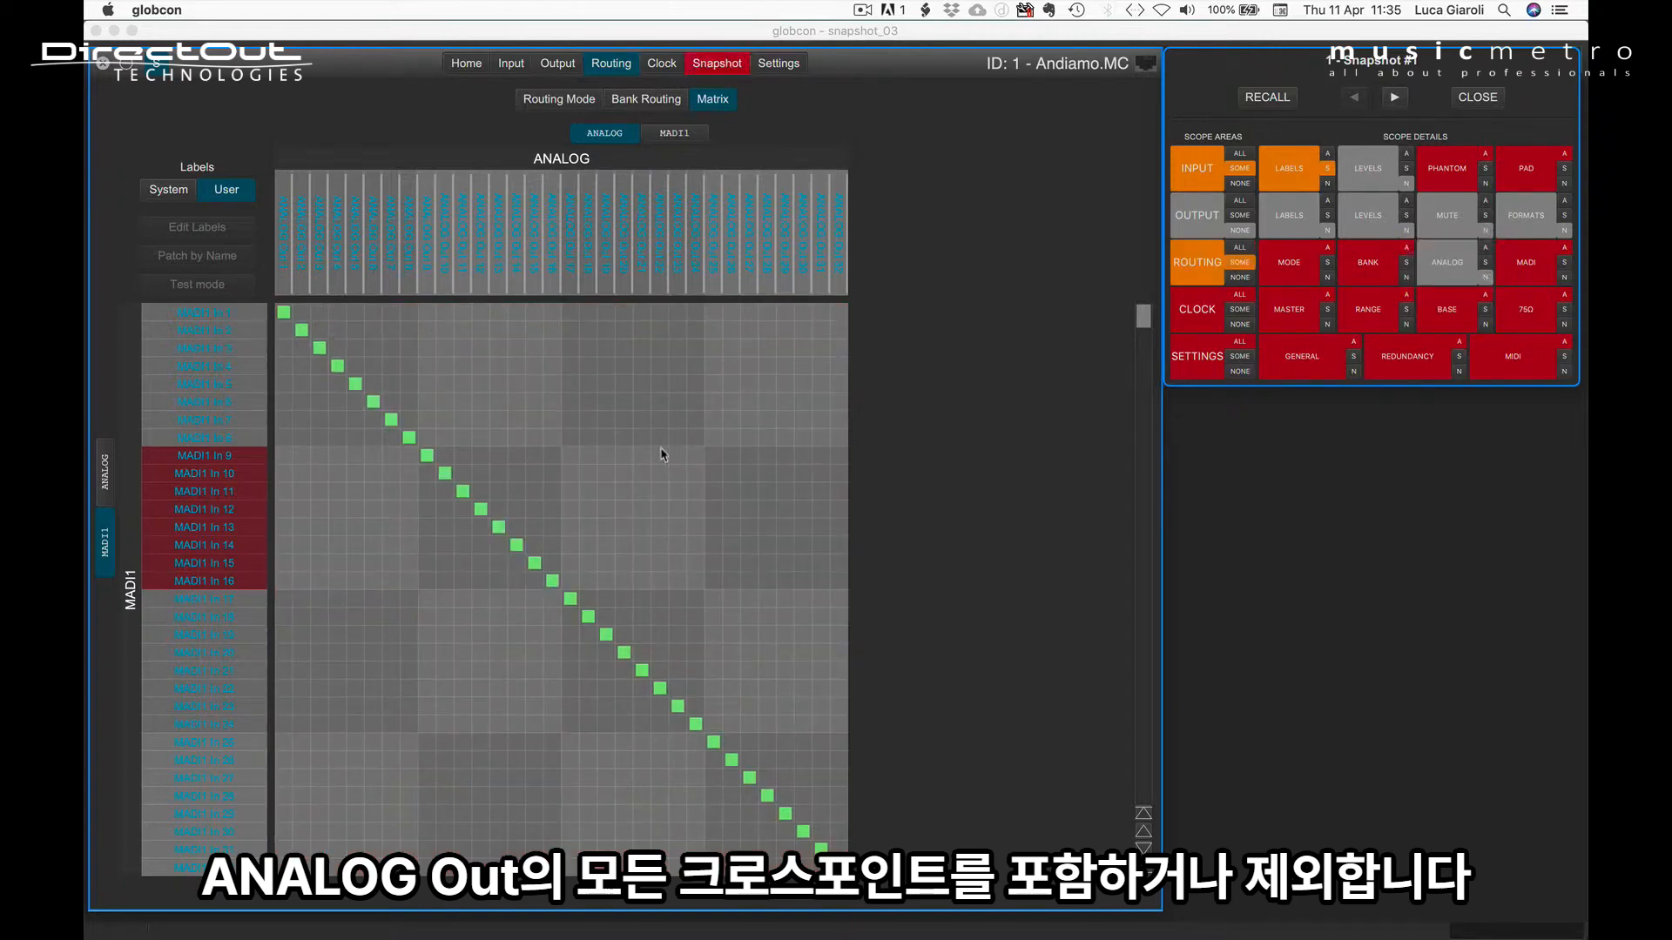
pyautogui.click(607, 466)
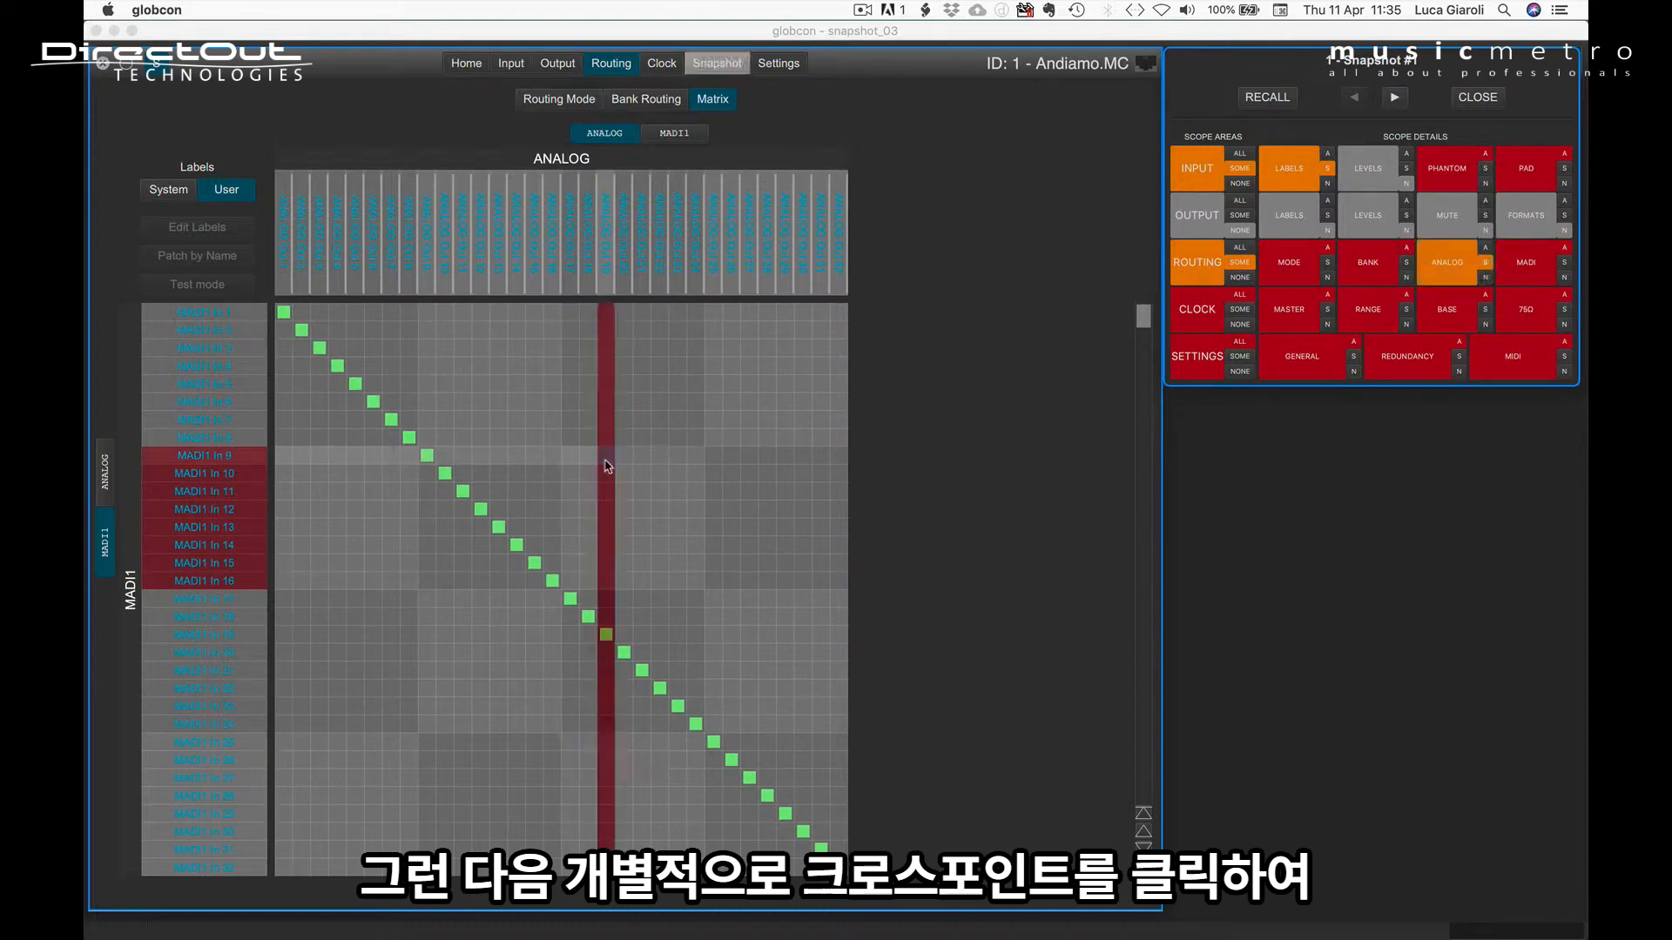
pyautogui.click(534, 462)
pyautogui.click(464, 466)
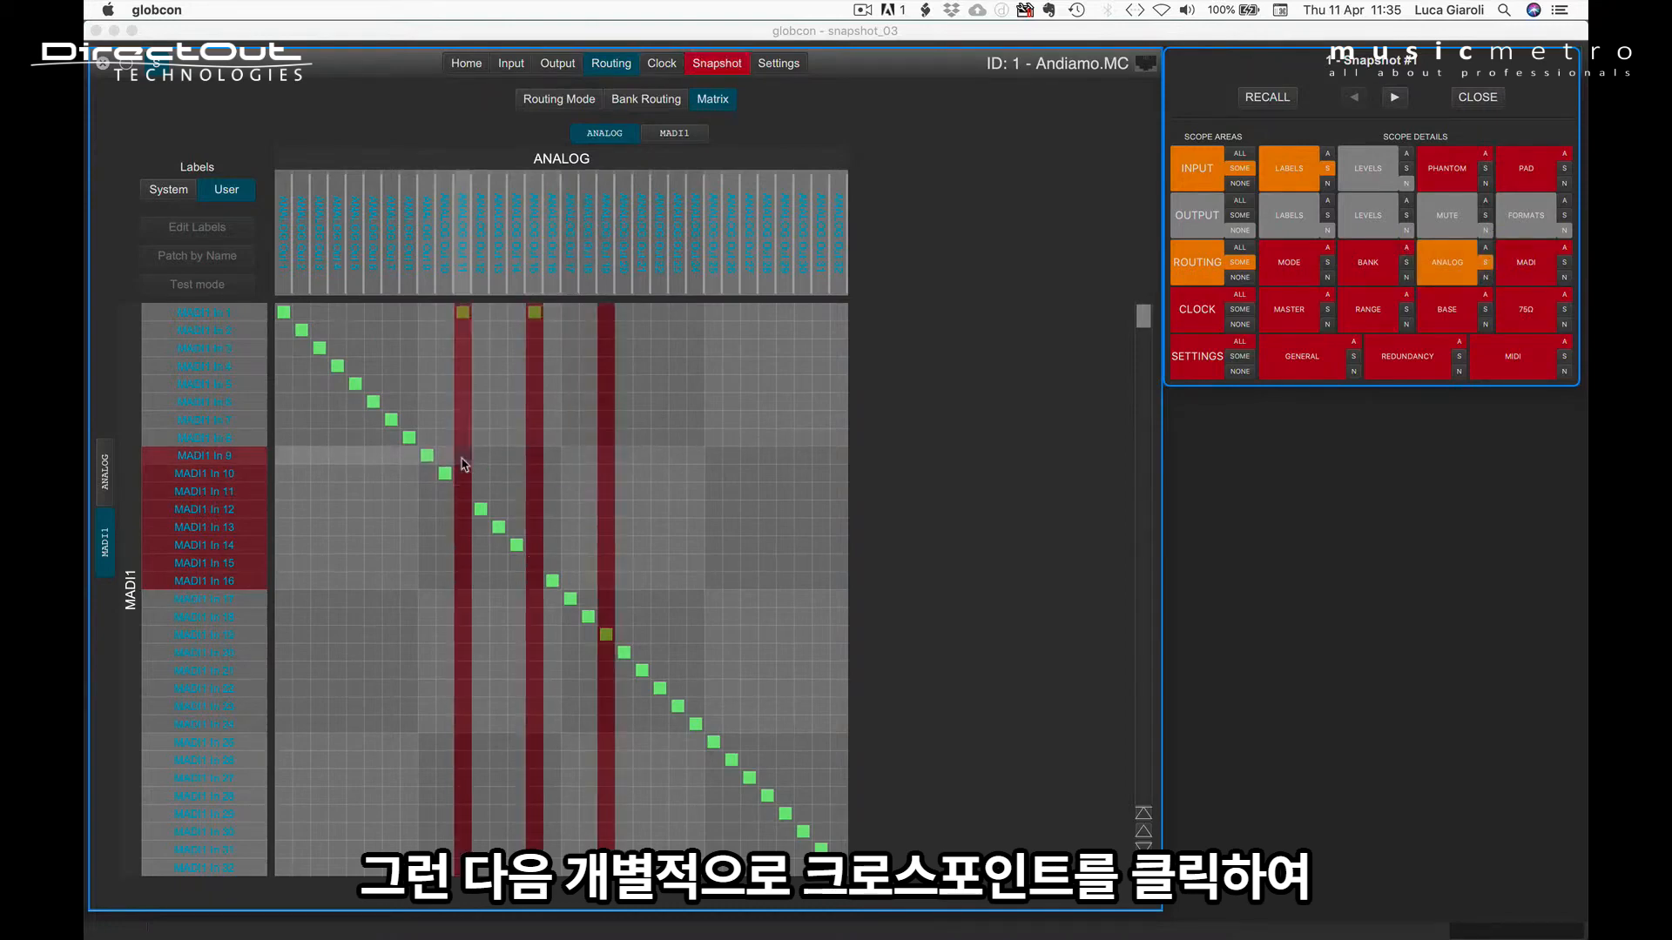
pyautogui.click(408, 430)
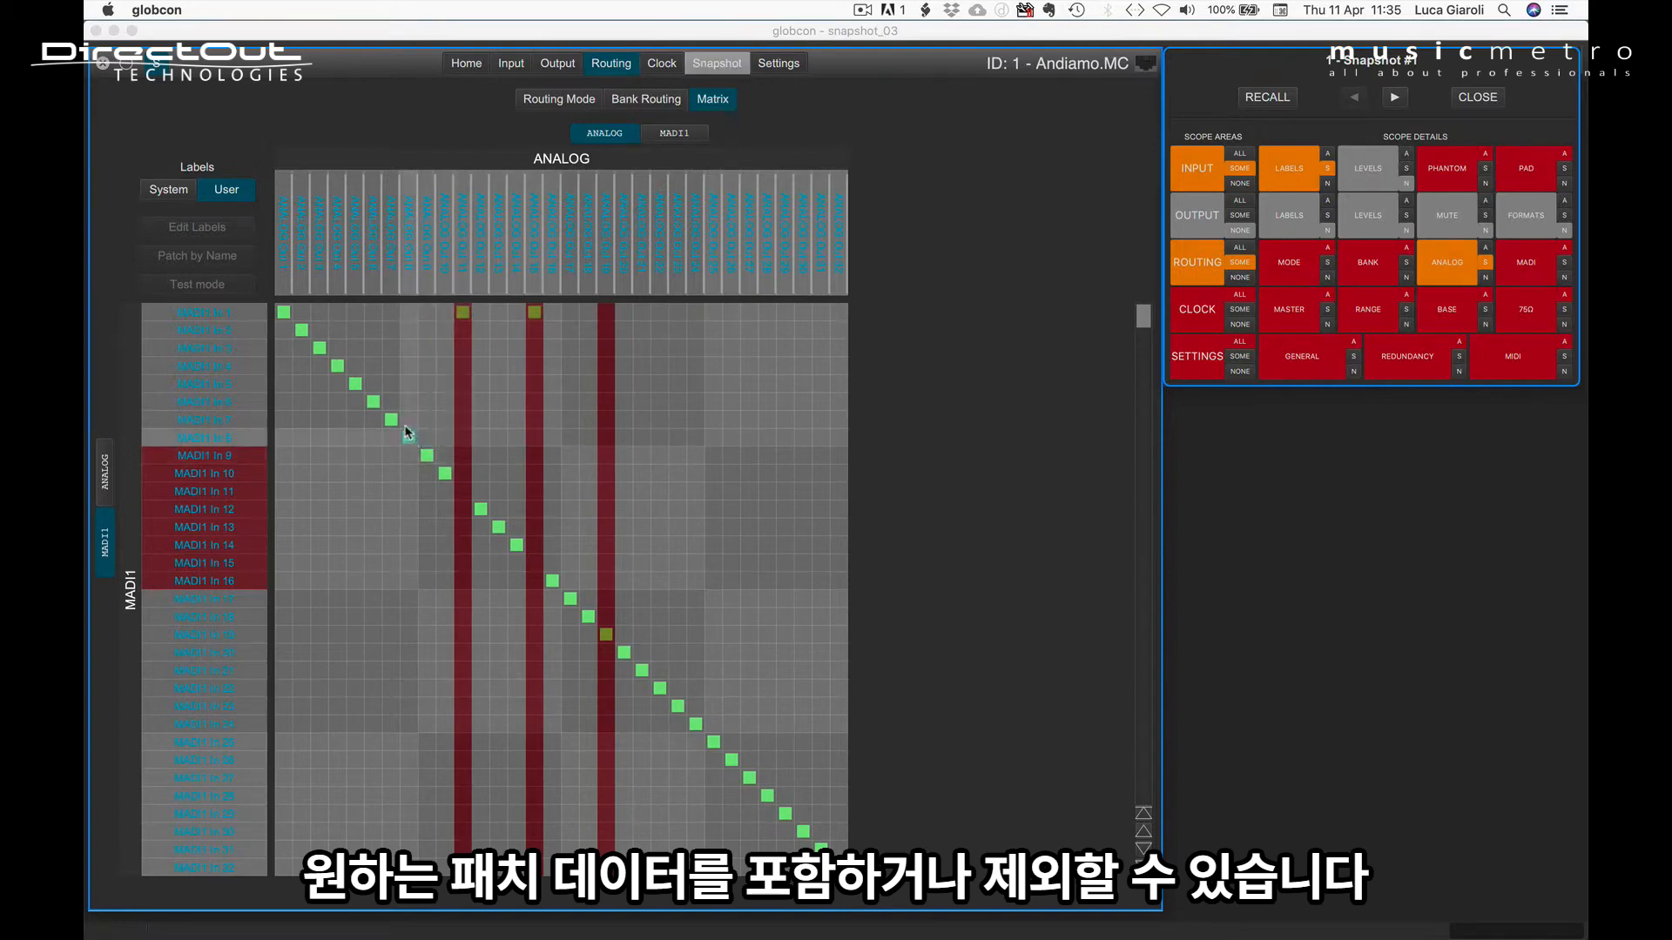
pyautogui.click(343, 424)
pyautogui.click(368, 427)
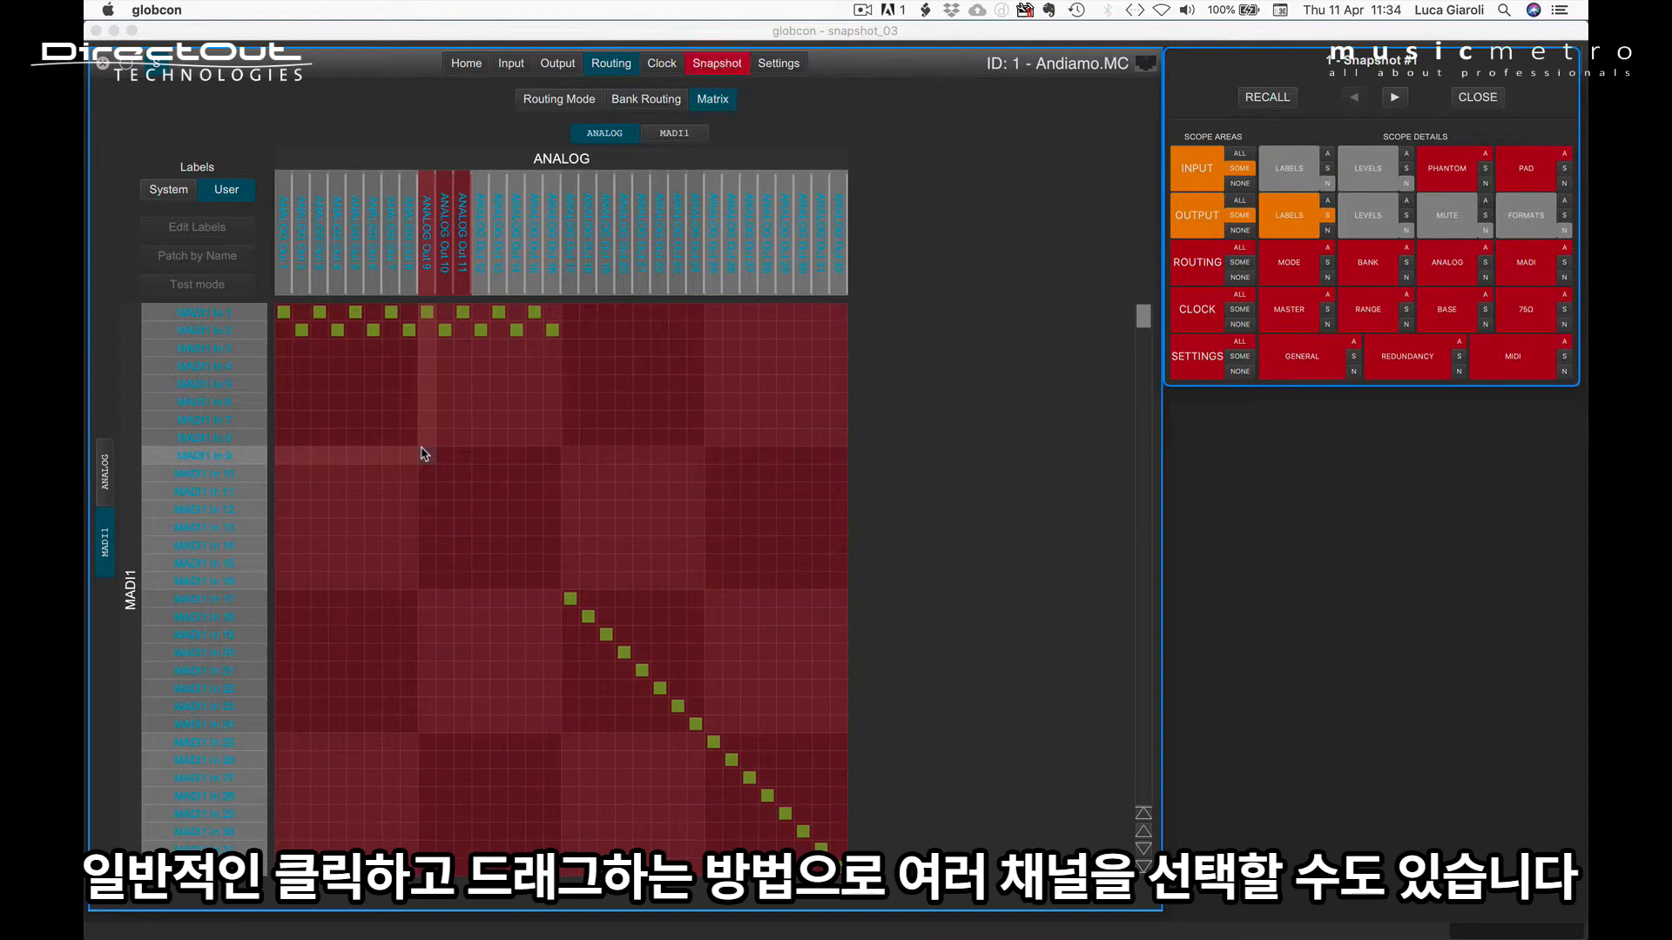
# Step: Exclude crosspoints and labels for the diagonal MADI1 In 9–24 to Analog Out 9–24, and re-include crosspoints and labels for 9–16
pyautogui.moveTo(422, 450); pyautogui.dragTo(694, 728)
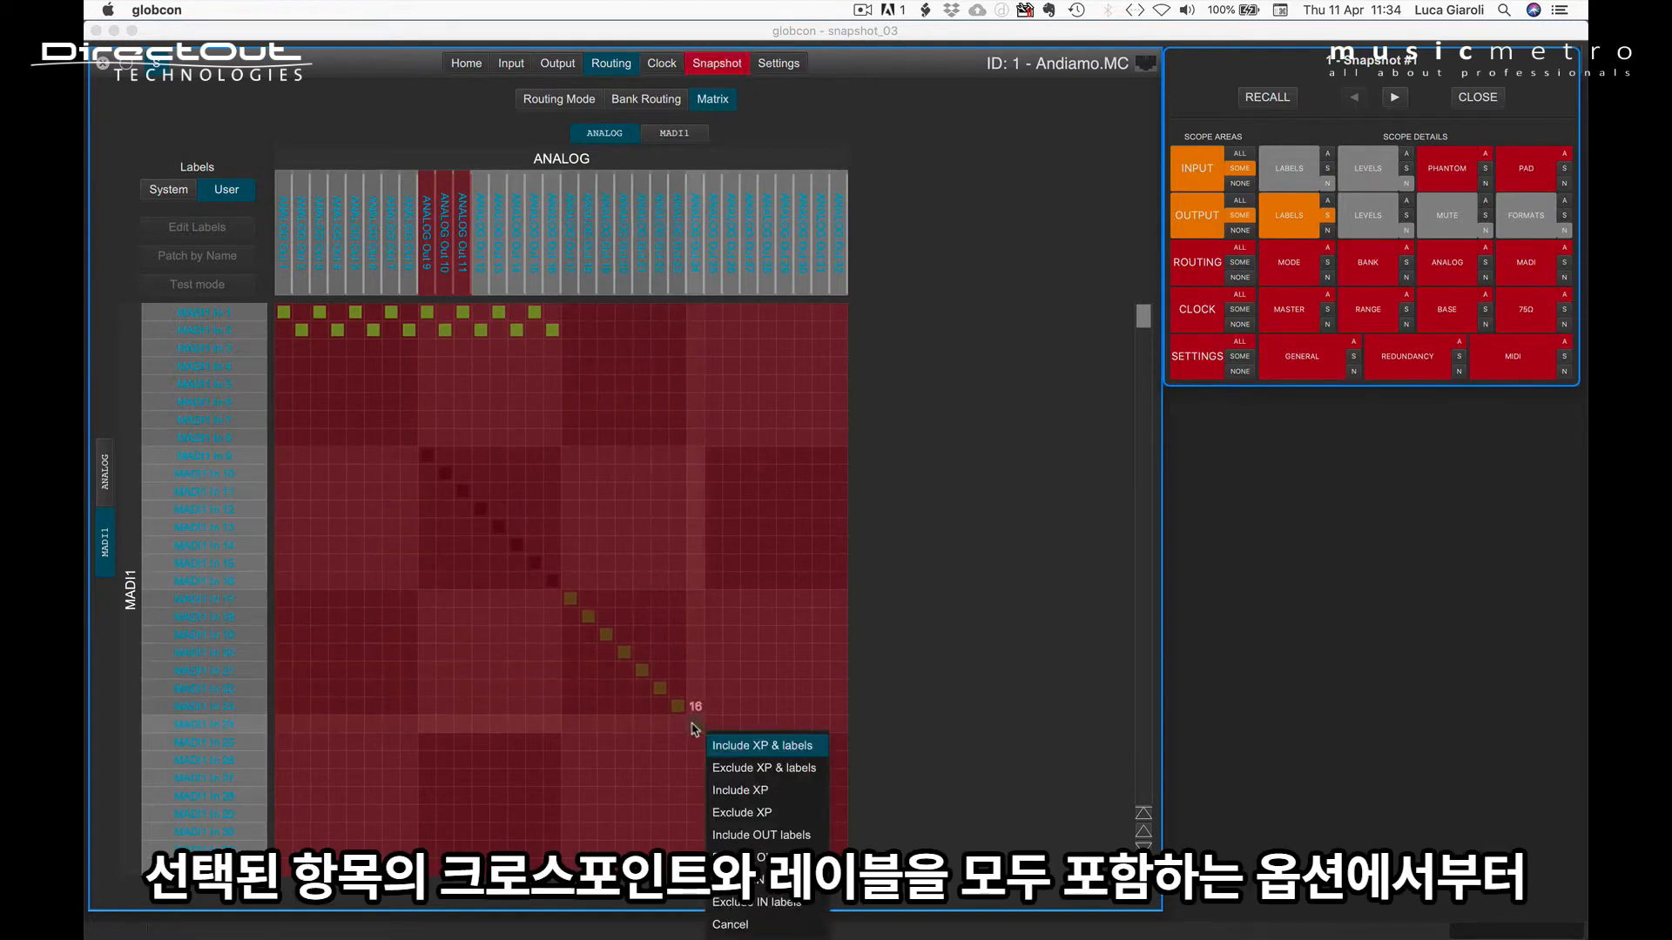
pyautogui.click(727, 767)
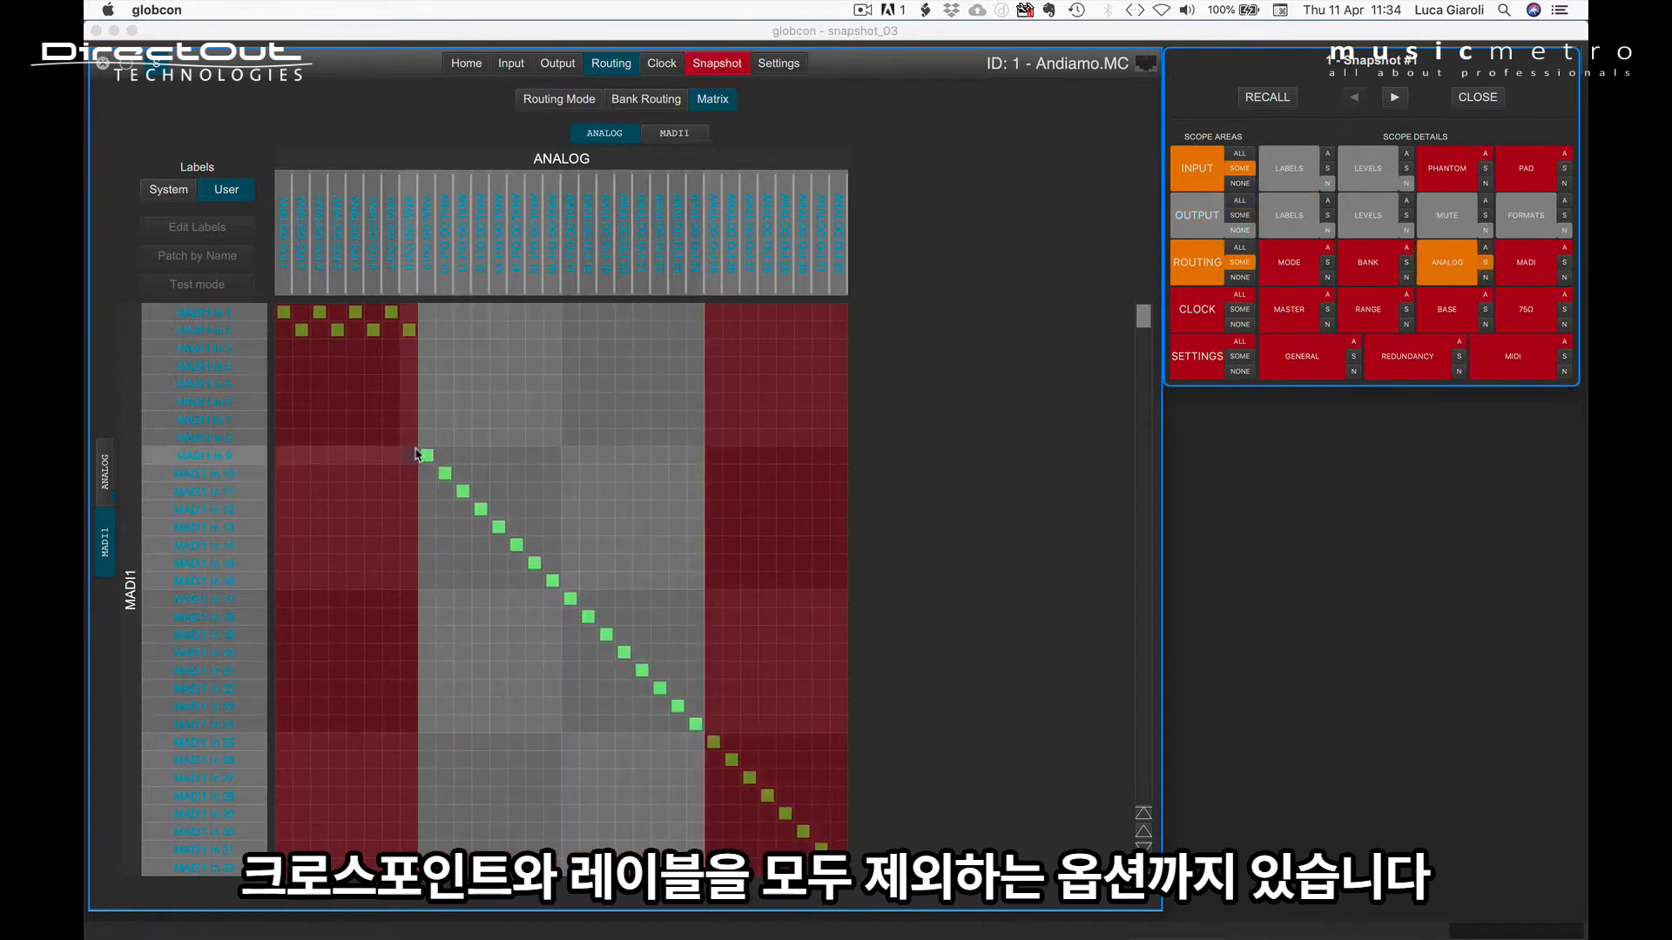
pyautogui.moveTo(426, 454); pyautogui.dragTo(559, 589)
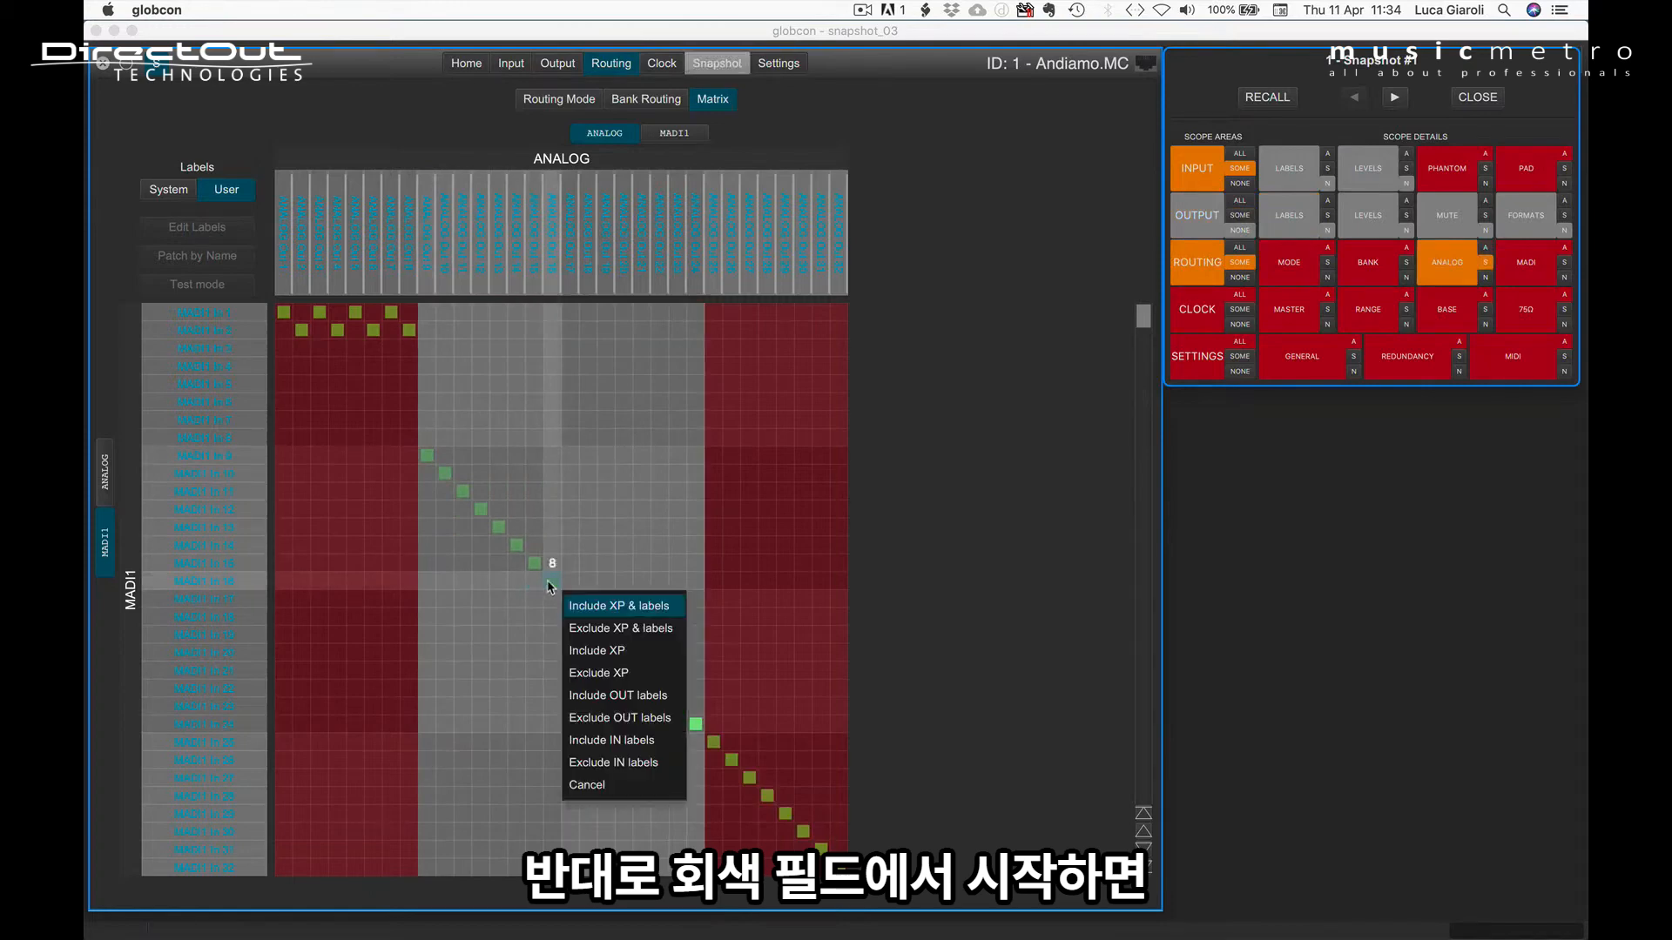
pyautogui.click(584, 607)
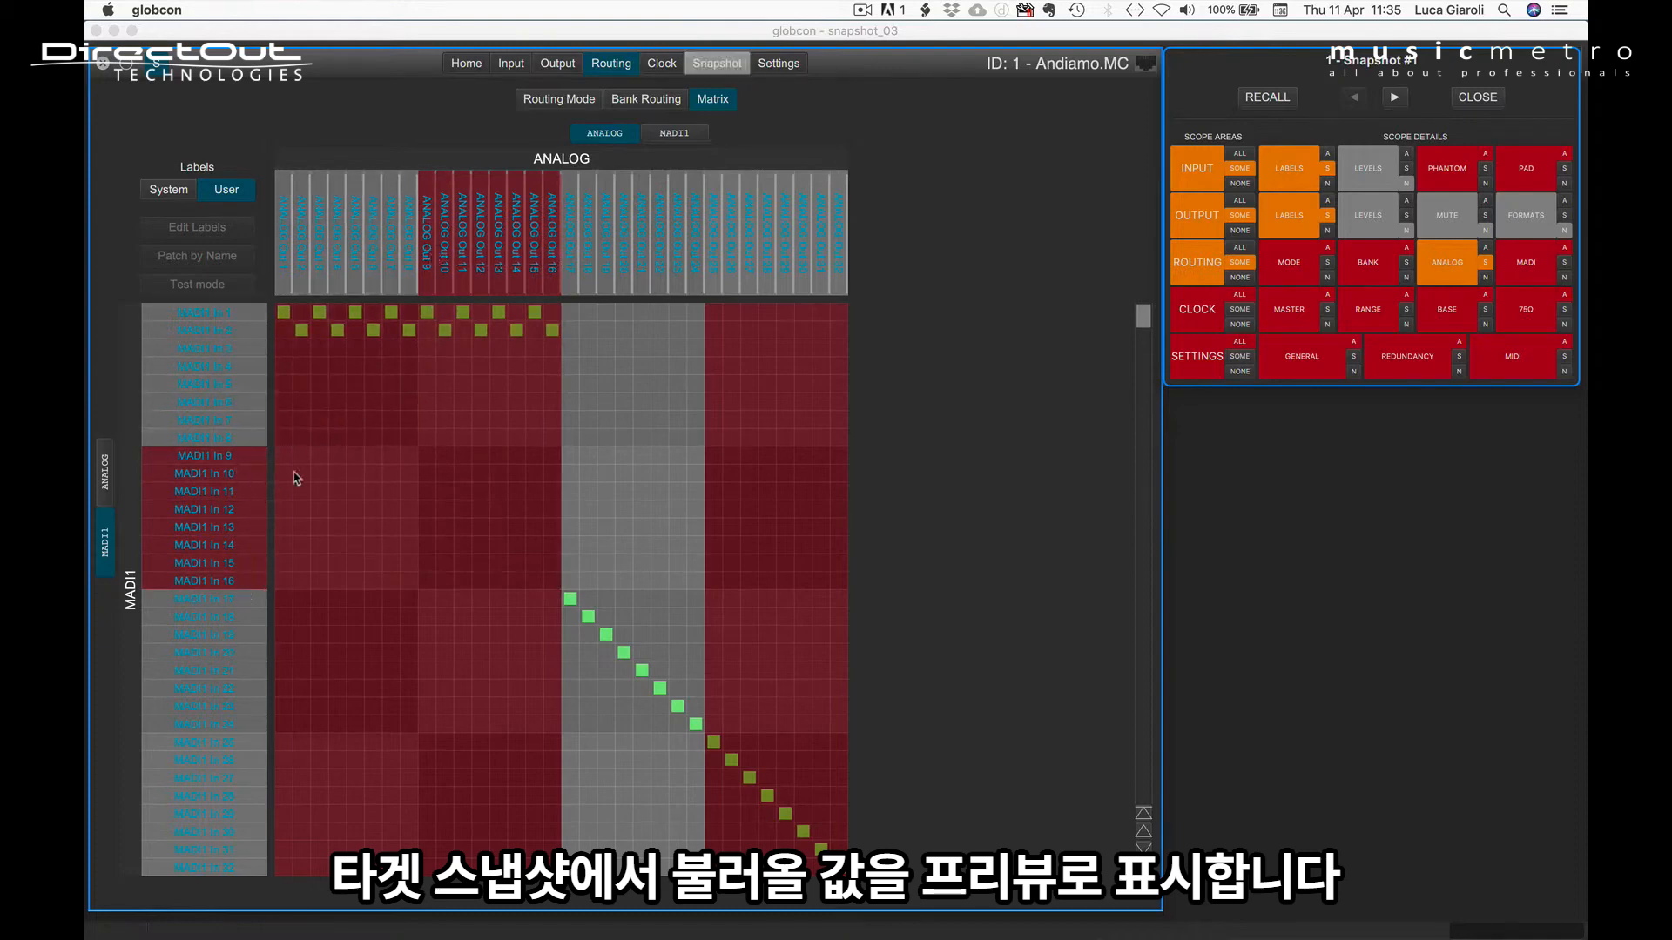
# Step: Exclude the crosspoints and the OUT labels for the diagonal MADI1 In 9–16 to Analog Out 9–16, leaving the IN labels included
pyautogui.moveTo(427, 455); pyautogui.dragTo(551, 584)
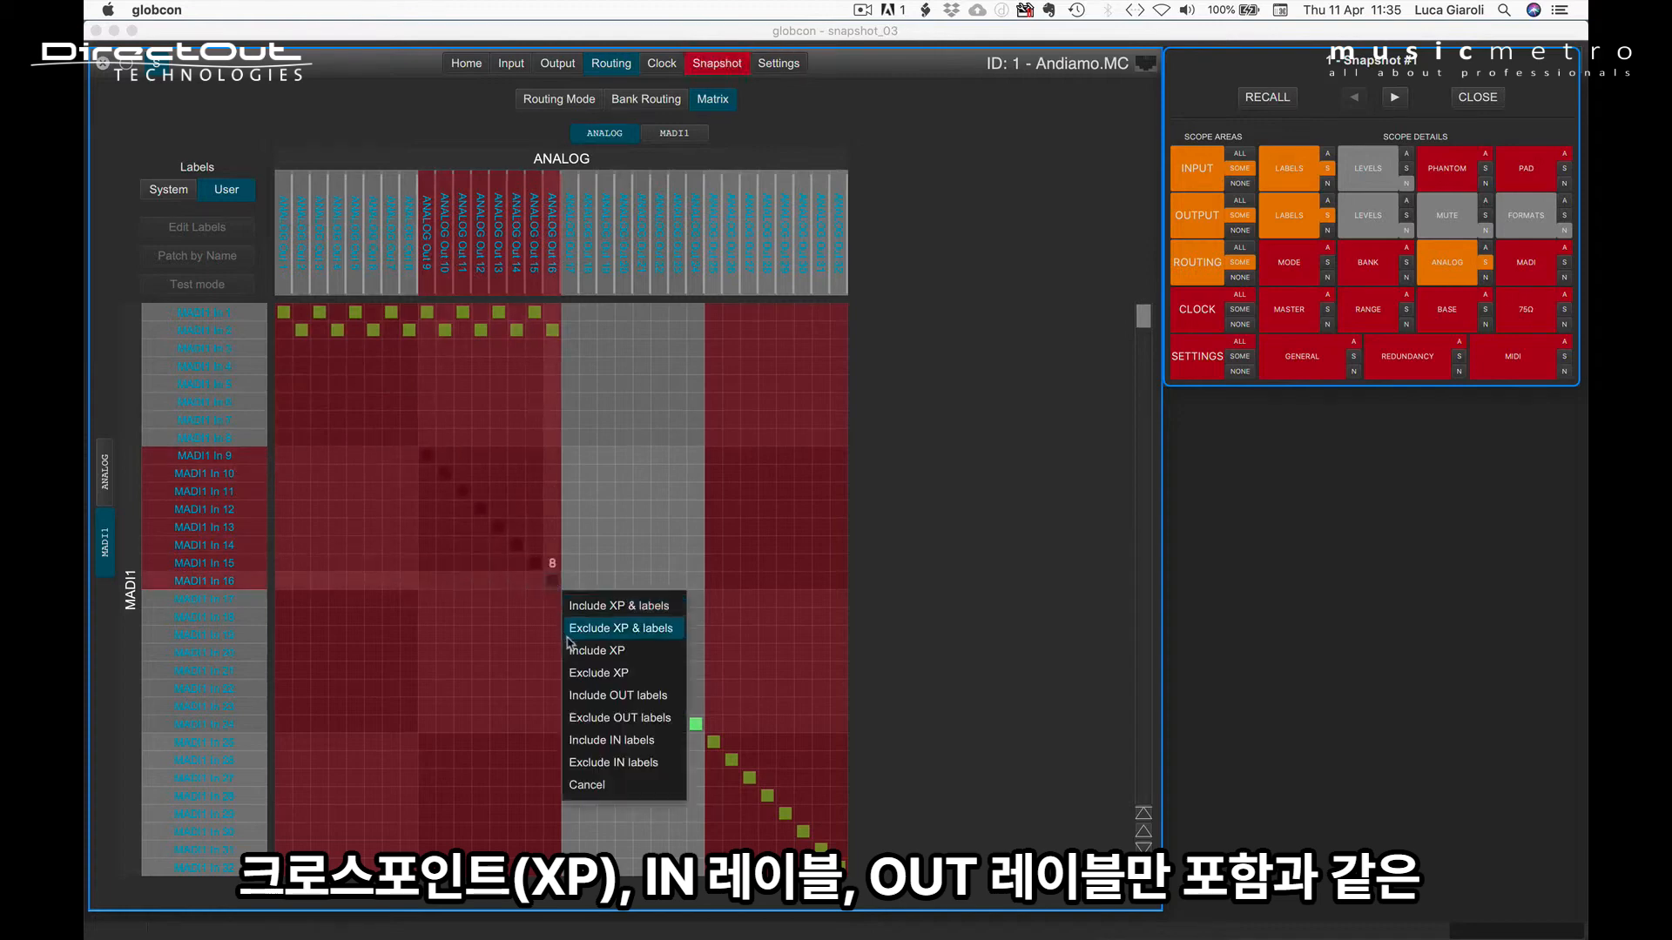
pyautogui.click(575, 675)
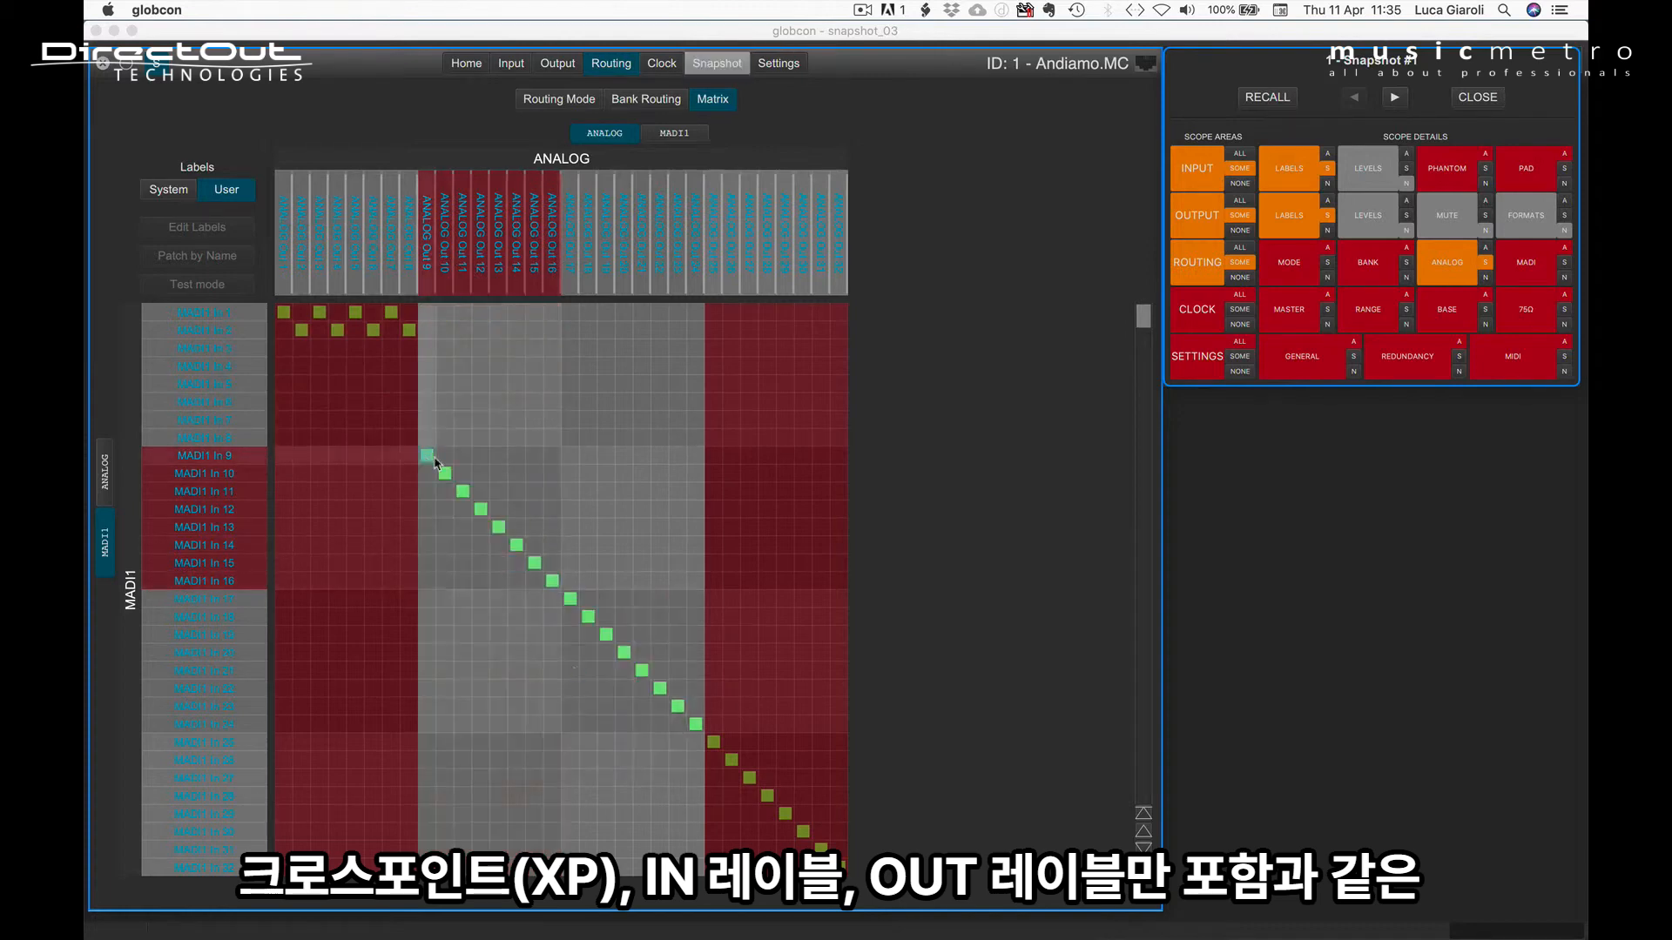
pyautogui.moveTo(427, 455); pyautogui.dragTo(553, 583)
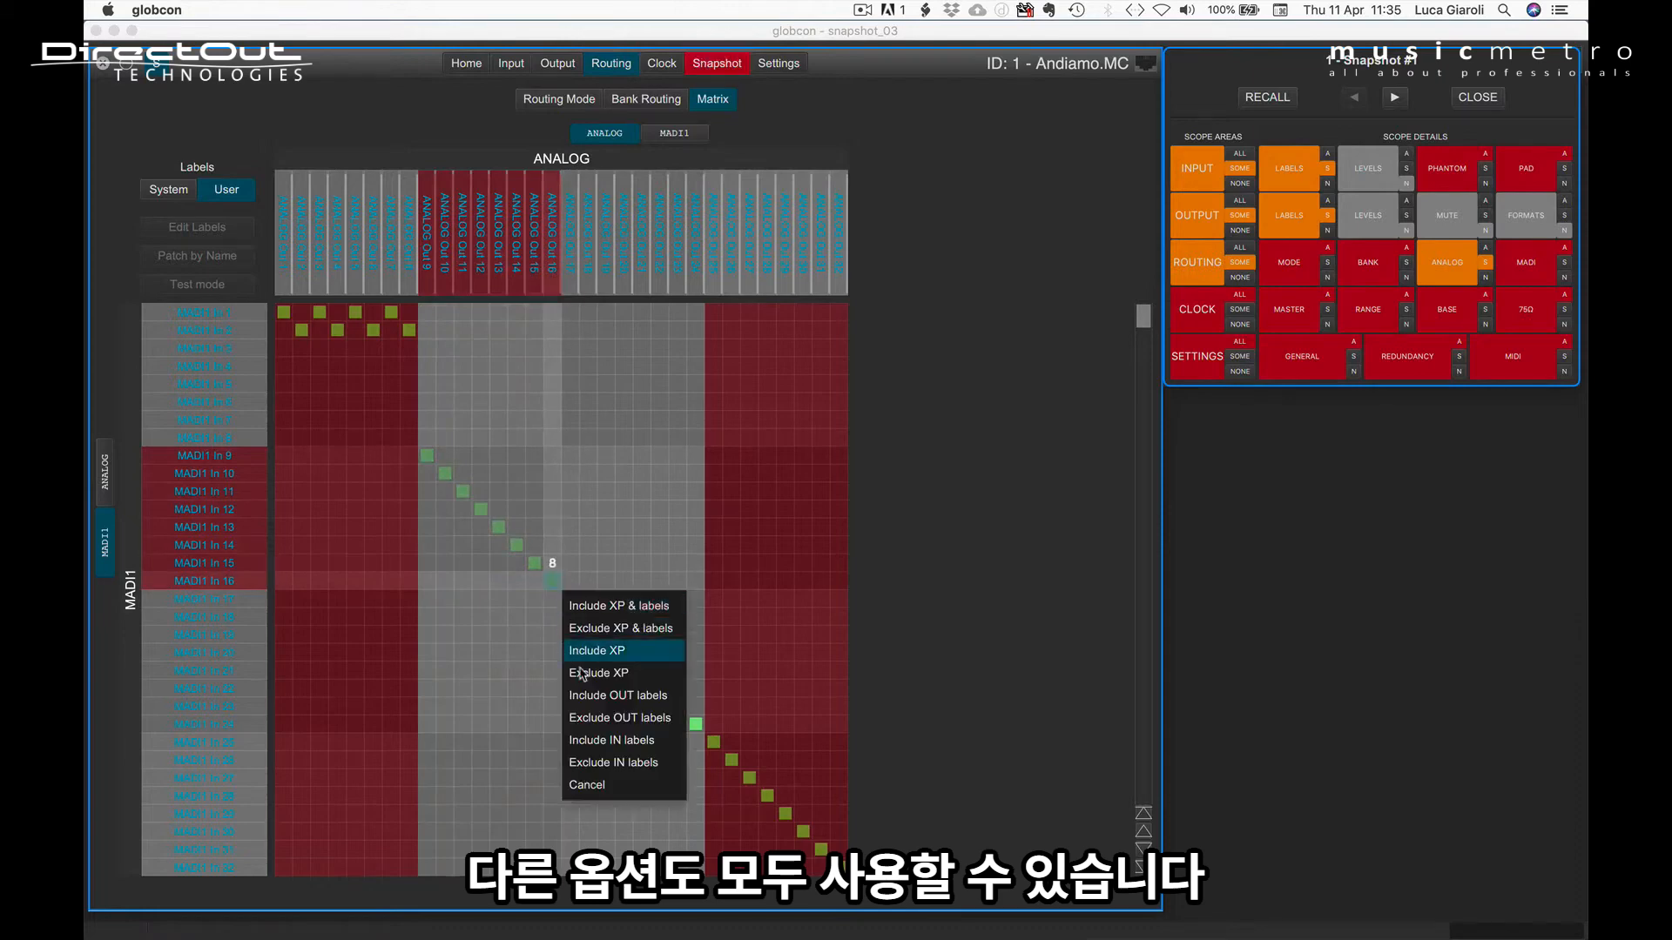
pyautogui.click(585, 718)
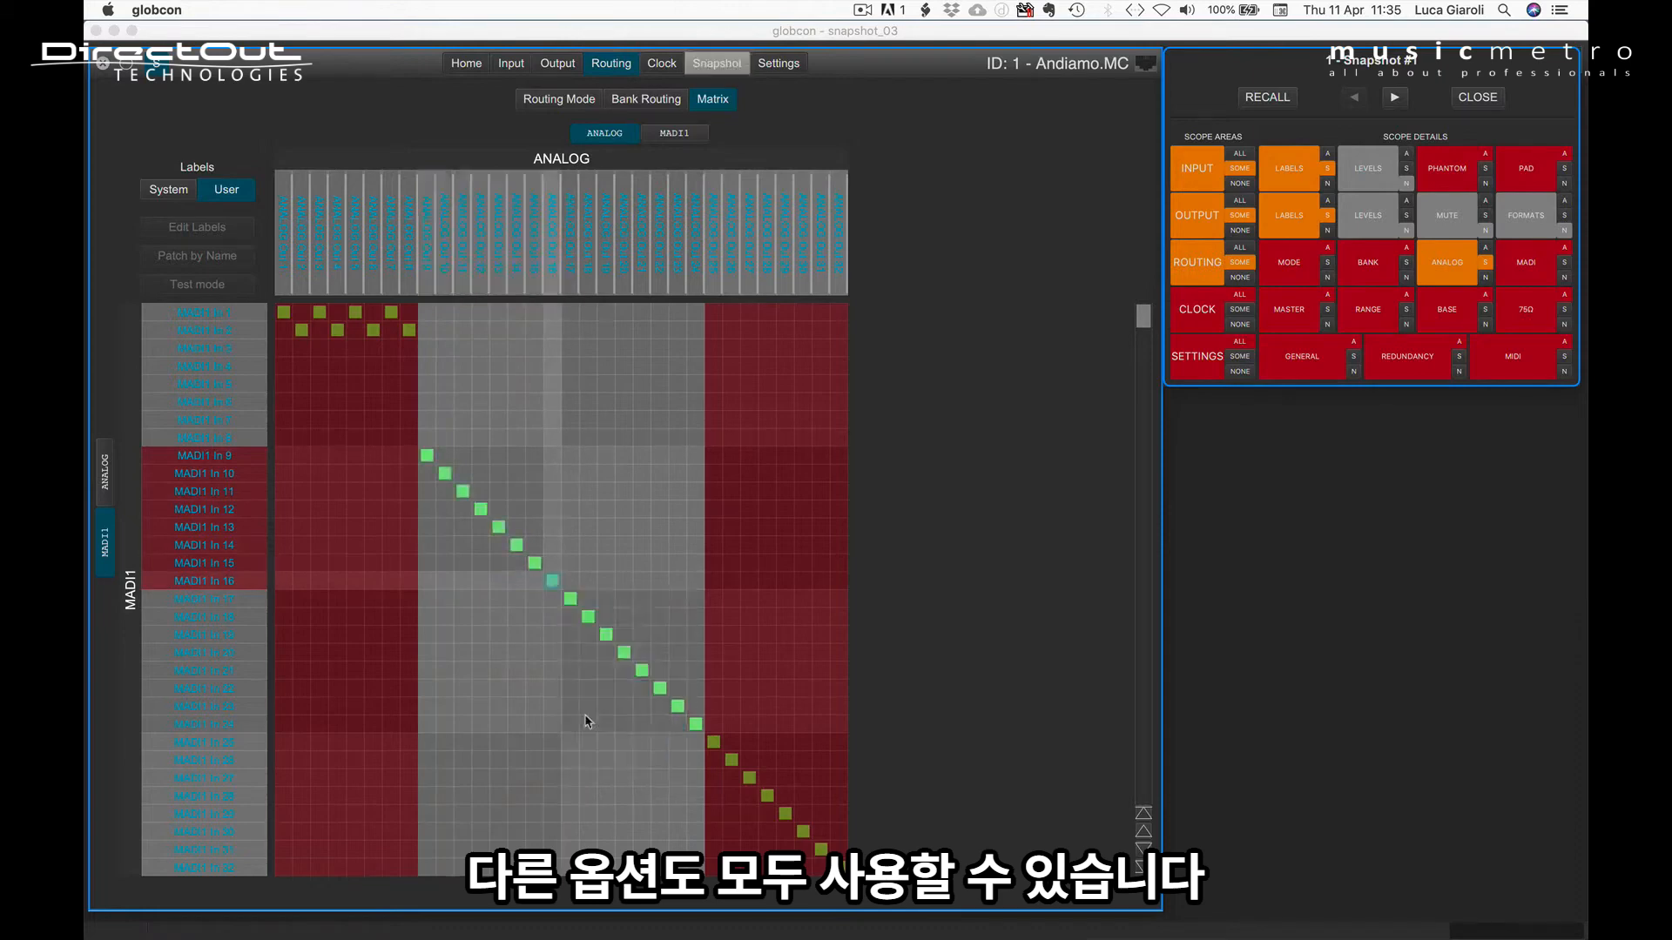
pyautogui.moveTo(427, 455); pyautogui.dragTo(550, 586)
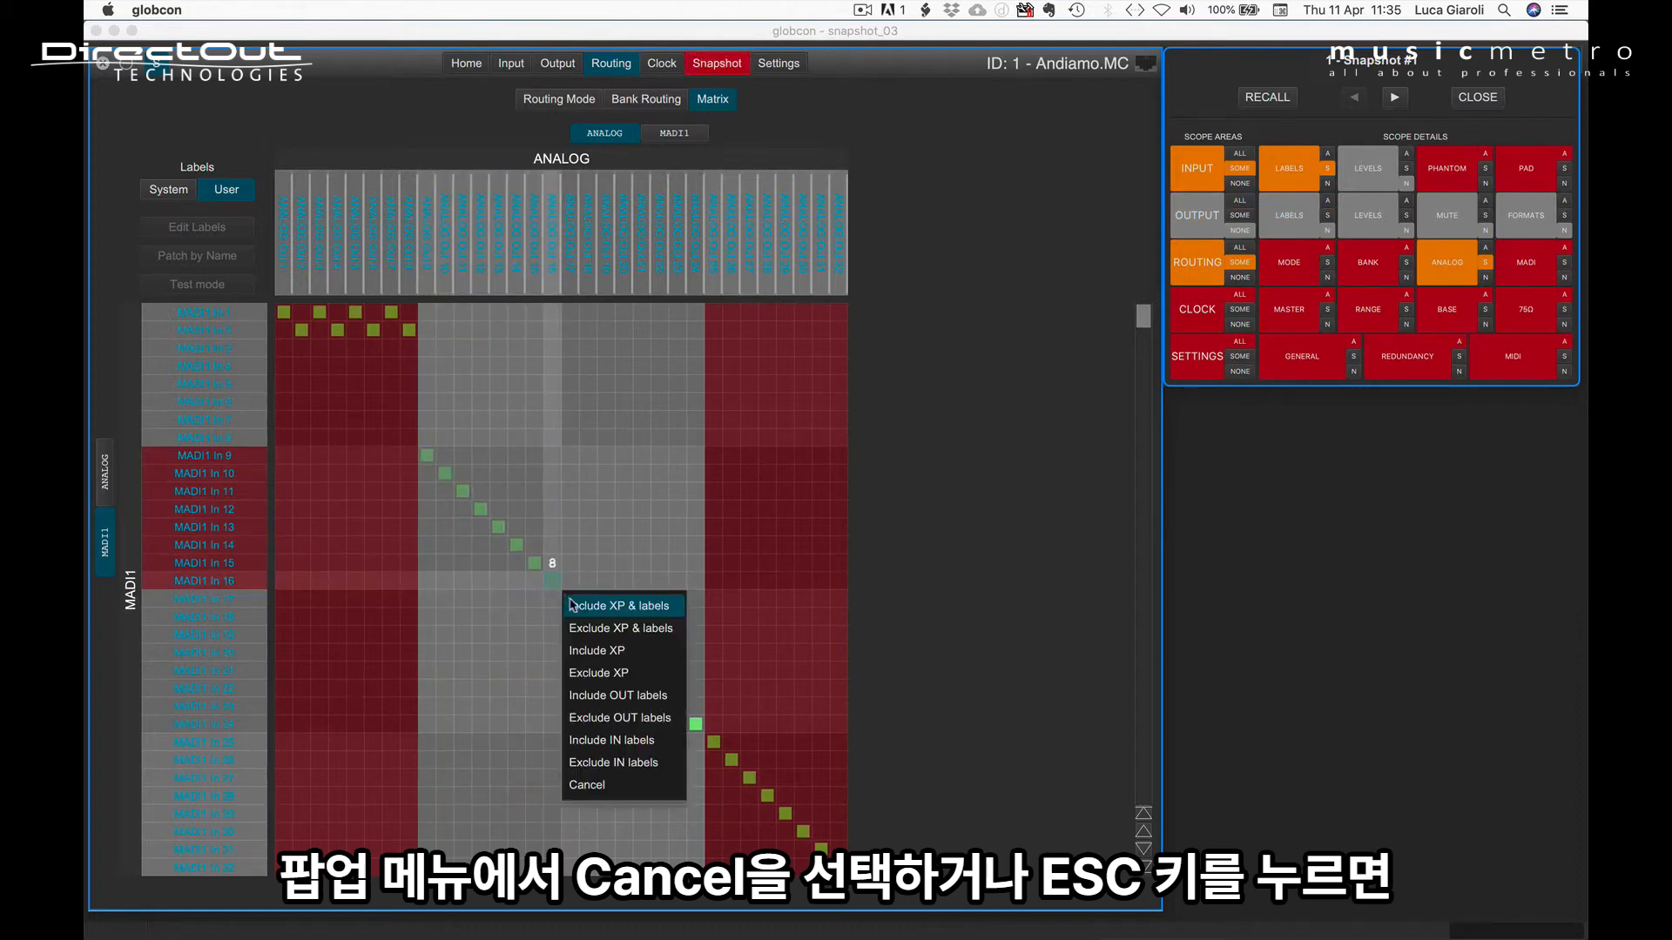
pyautogui.click(574, 784)
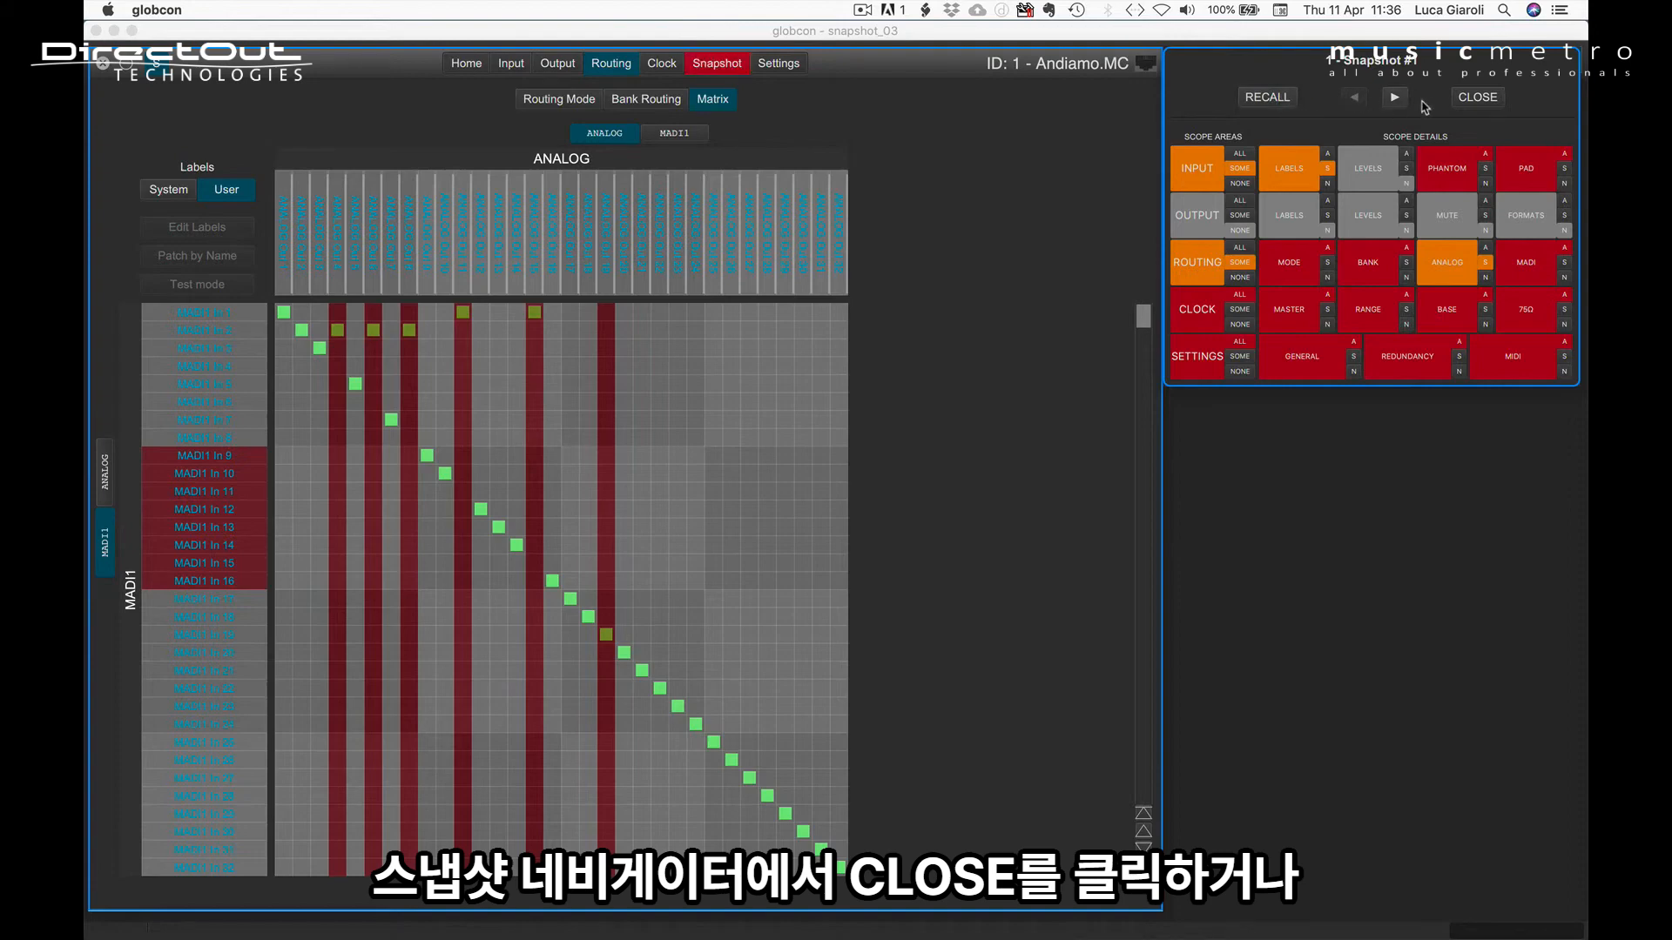
# Step: Close the scope set edit session of Snapshot #1 and return to the device's snapshot list
pyautogui.click(1486, 98)
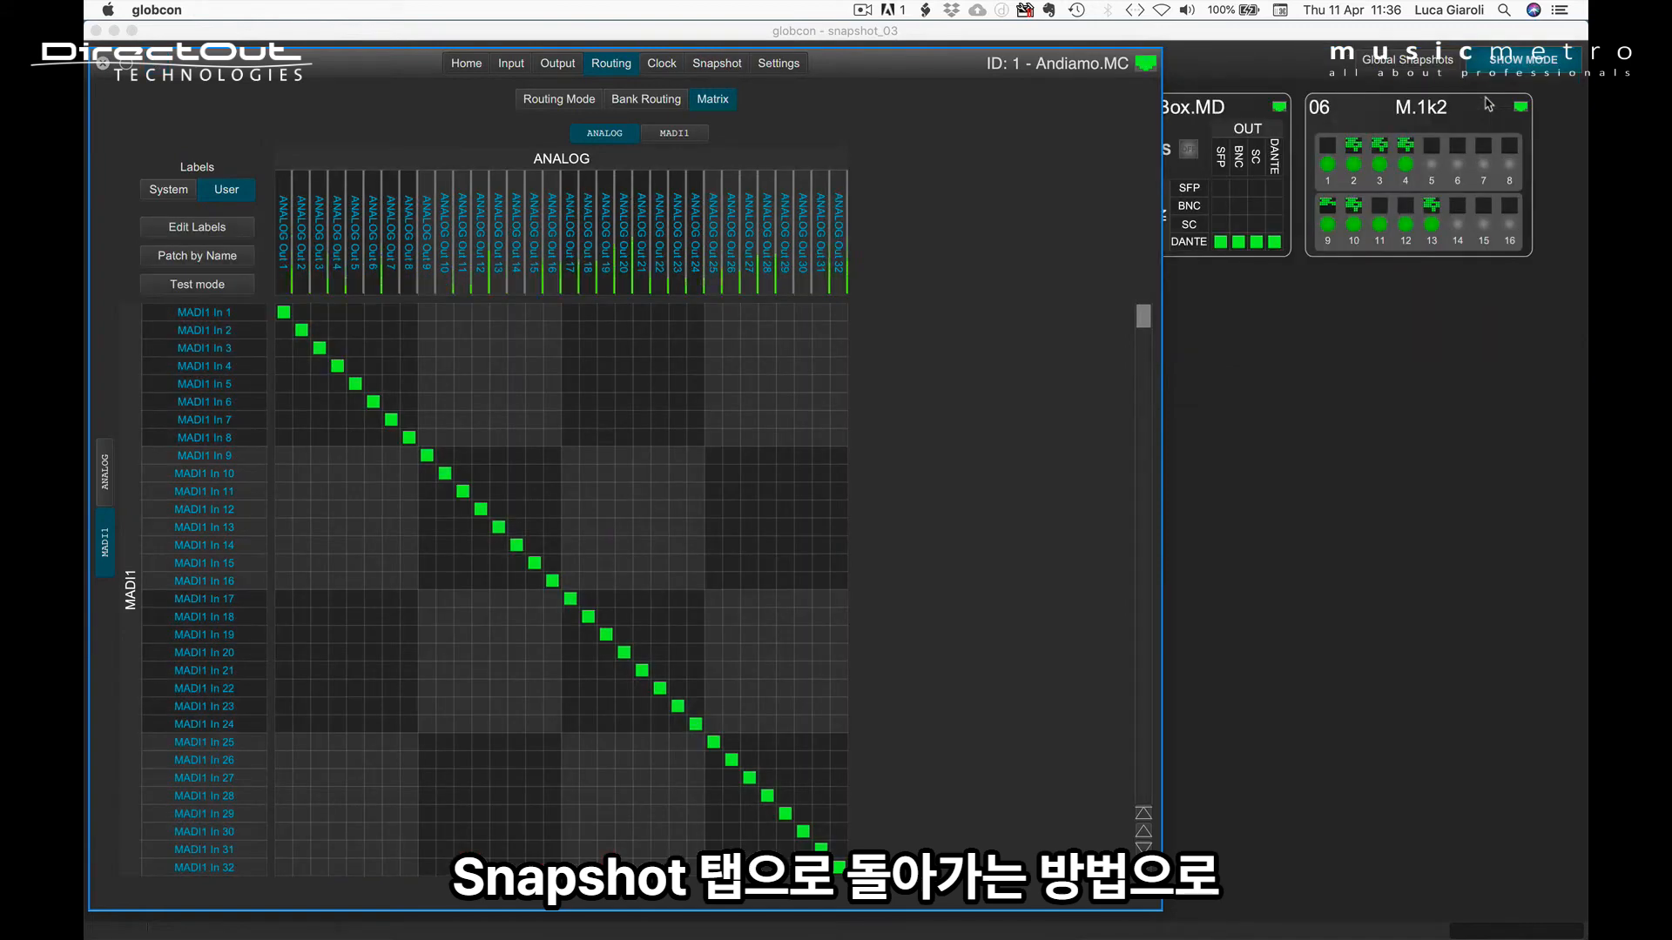
pyautogui.click(714, 66)
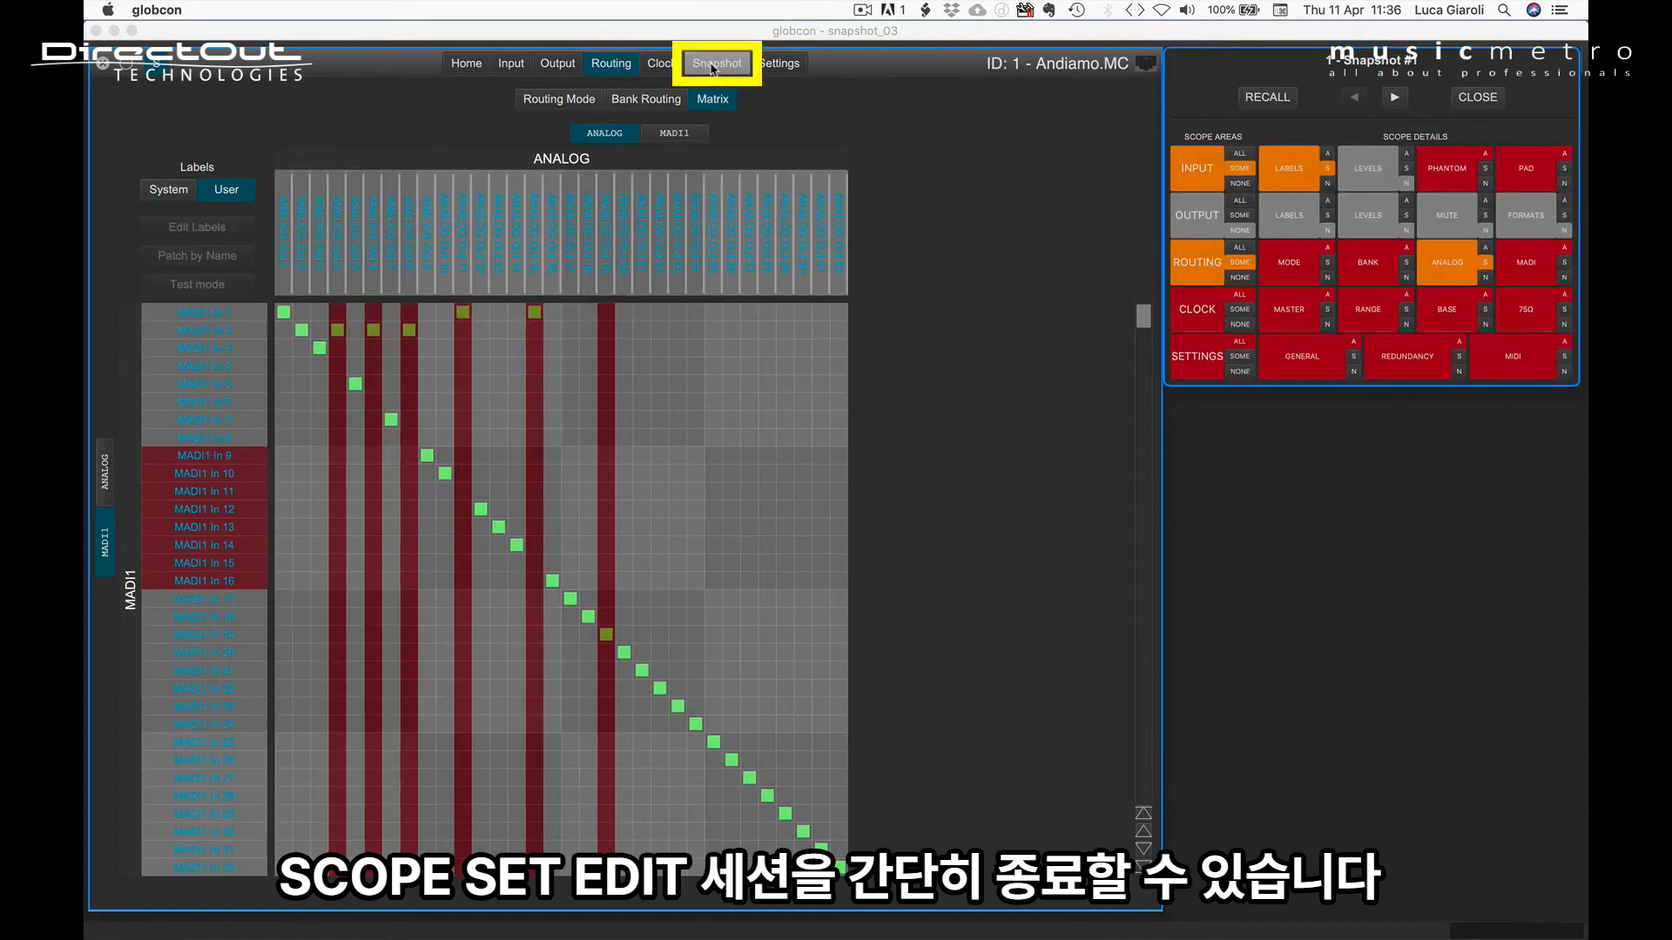
pyautogui.click(714, 66)
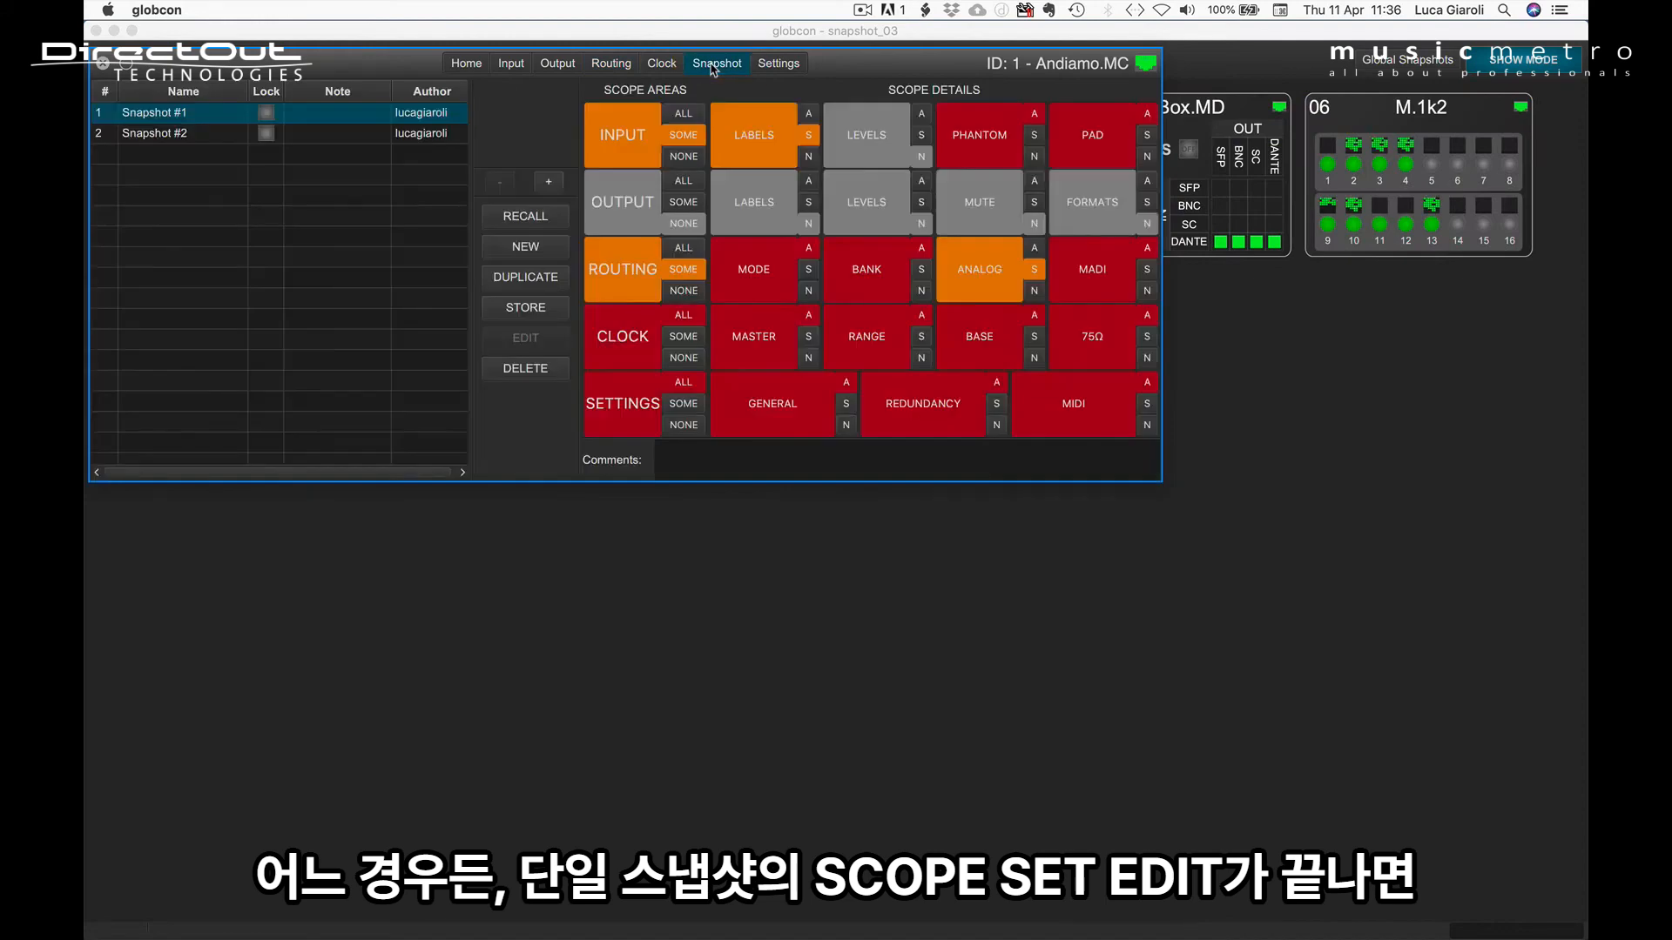